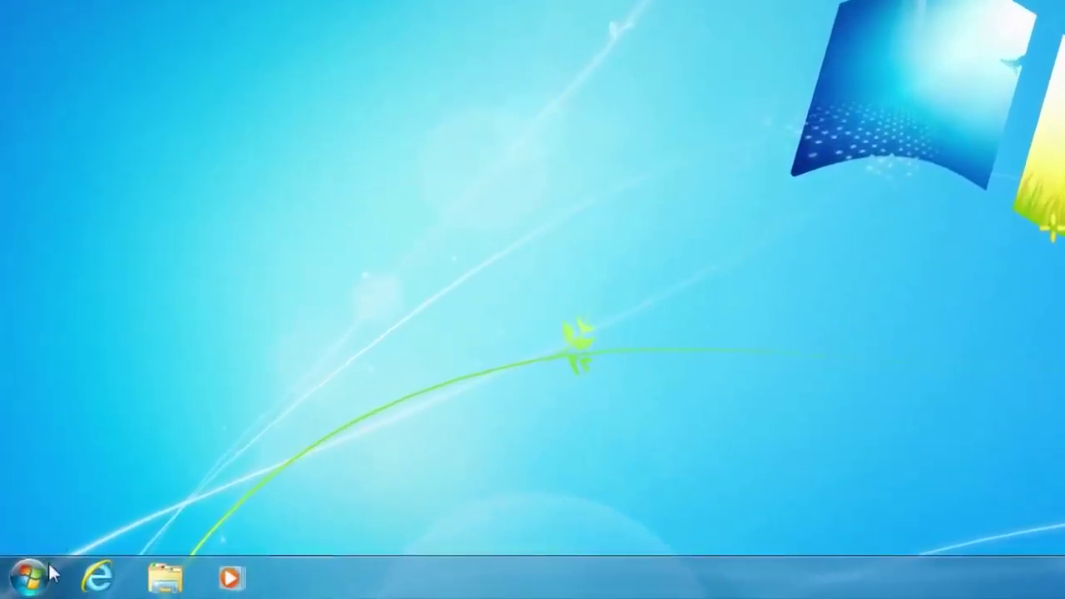
Show the computer's power options and choose to restart it
{"action": "left_click", "coordinate": [30, 577]}
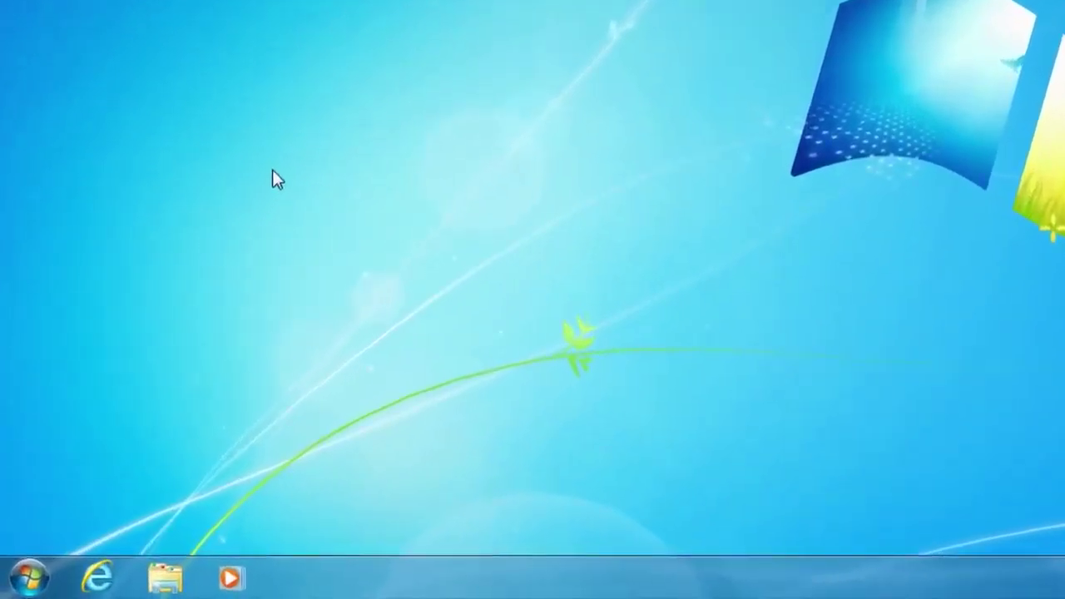
{"action": "left_click", "coordinate": [30, 578]}
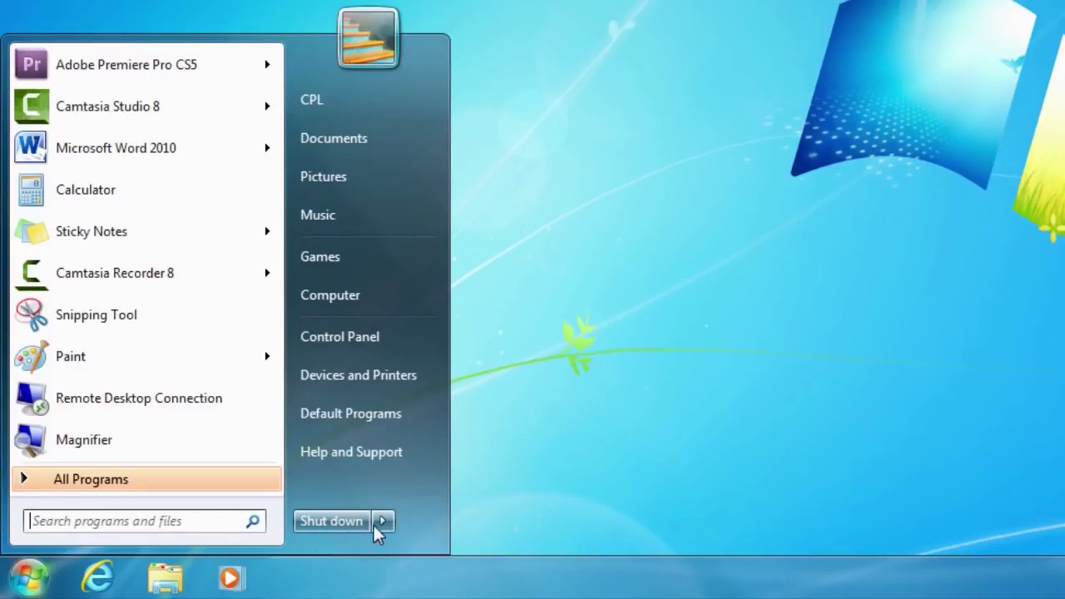
{"action": "mouse_move", "coordinate": [384, 526]}
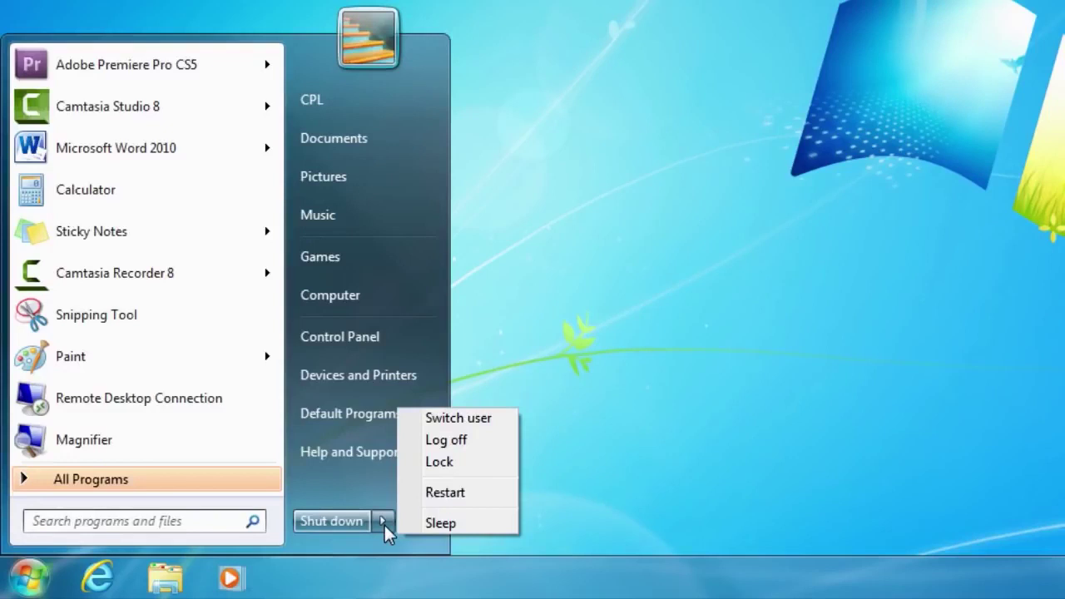
{"action": "left_click", "coordinate": [439, 498]}
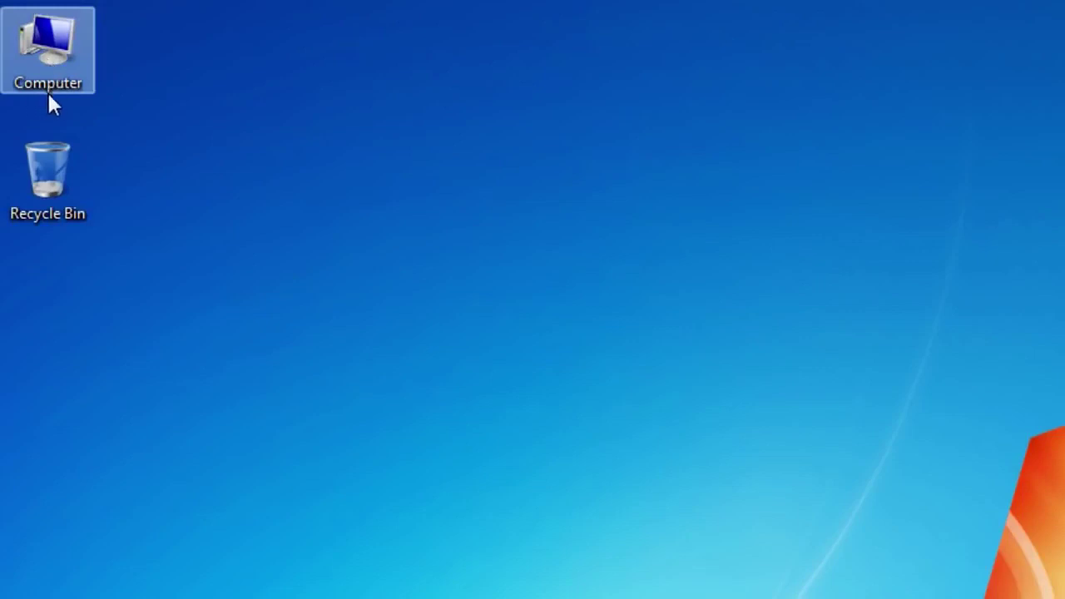
Open the Computer window, minimize it, and bring it back onto the desktop
{"action": "double_click", "coordinate": [60, 42]}
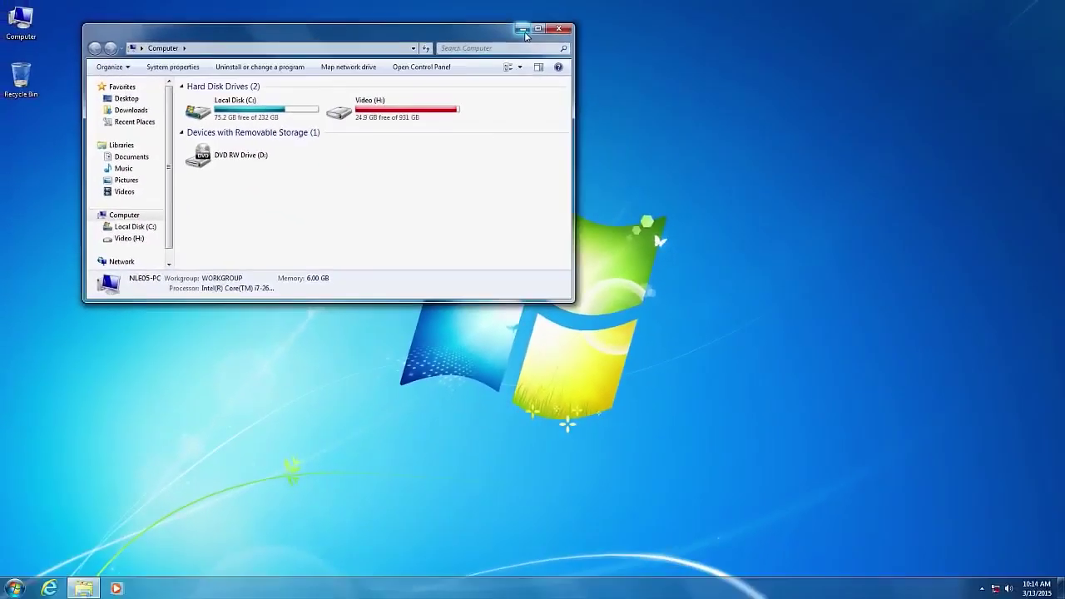
{"action": "left_click", "coordinate": [522, 30]}
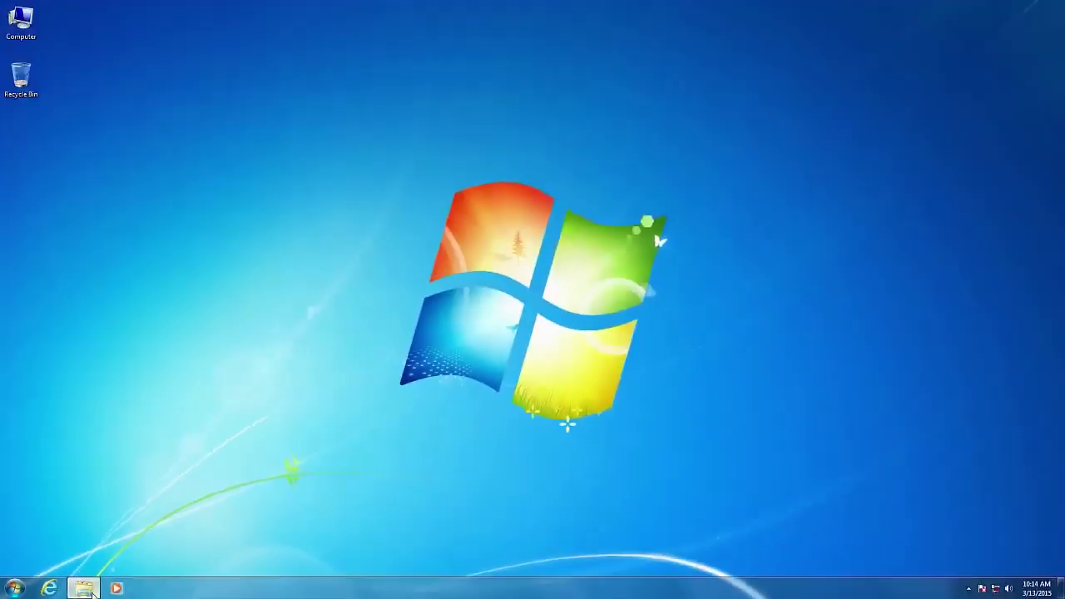
{"action": "left_click", "coordinate": [287, 573]}
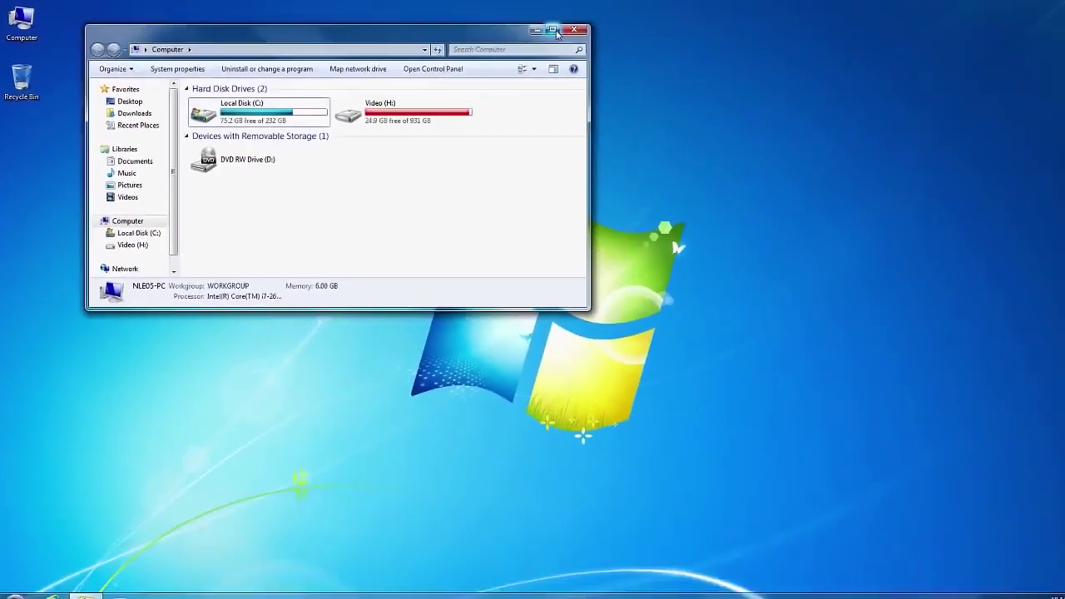
Maximize the Computer window, restore it to its smaller size, and close it
{"action": "left_click", "coordinate": [987, 53]}
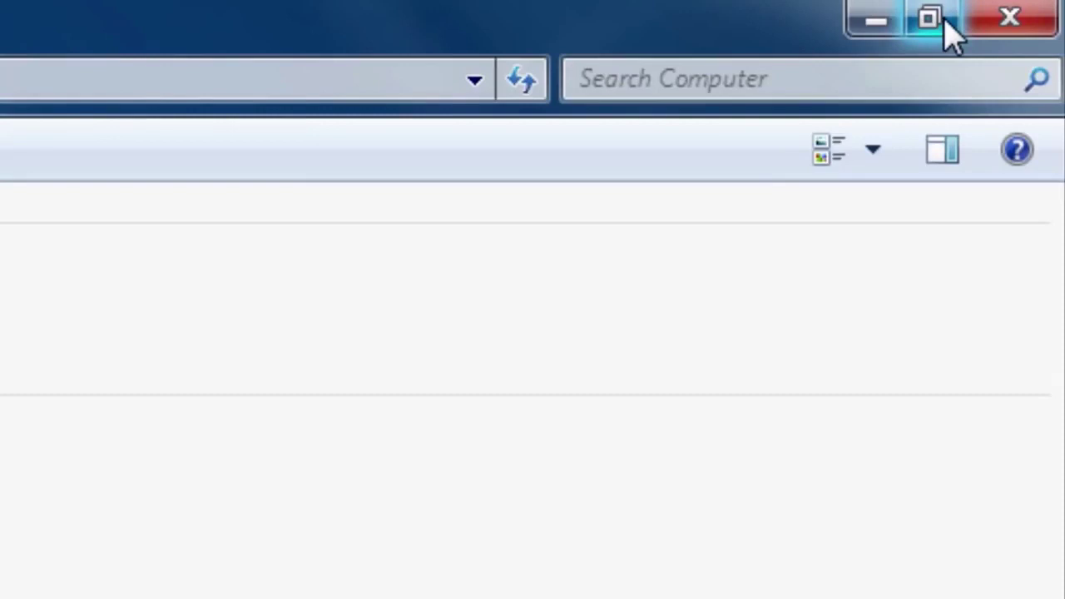
{"action": "left_click", "coordinate": [932, 20]}
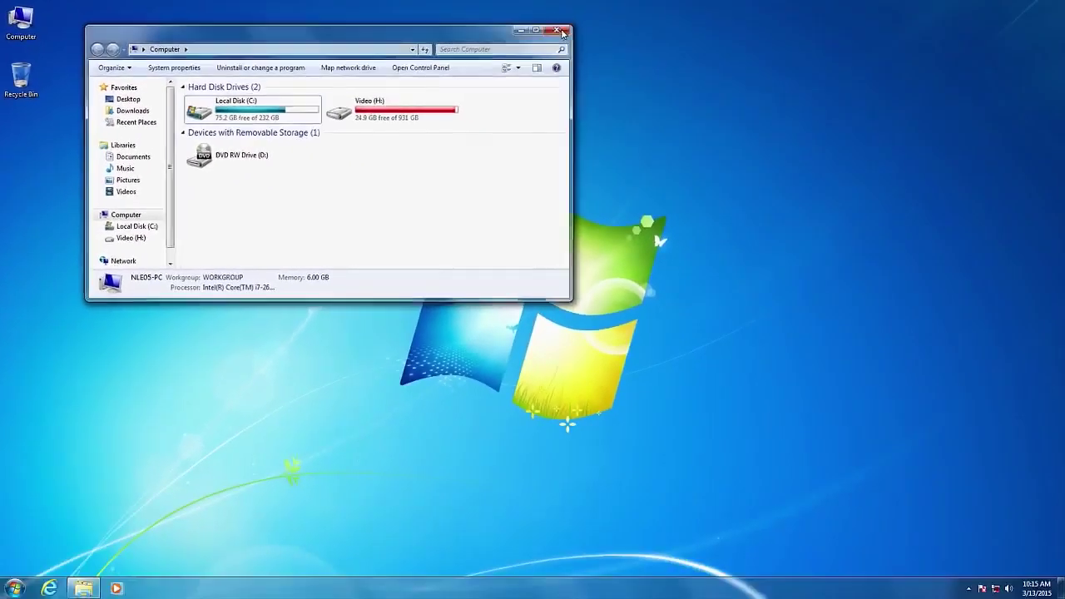
{"action": "left_click", "coordinate": [562, 31]}
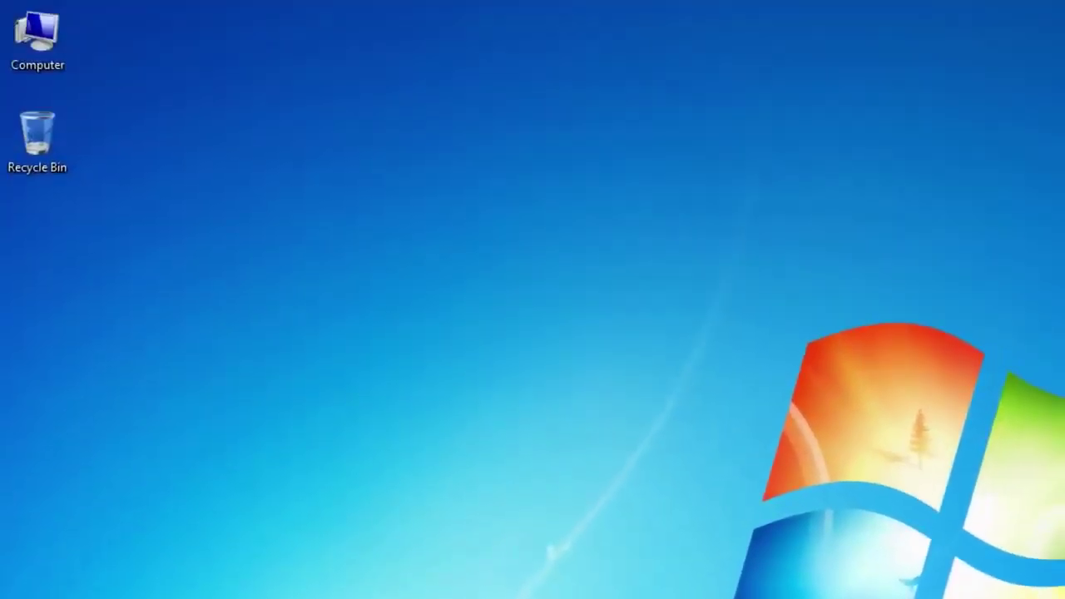
View the Computer's properties to examine its Windows edition, processor and memory, and close the System window
{"action": "double_click", "coordinate": [52, 51]}
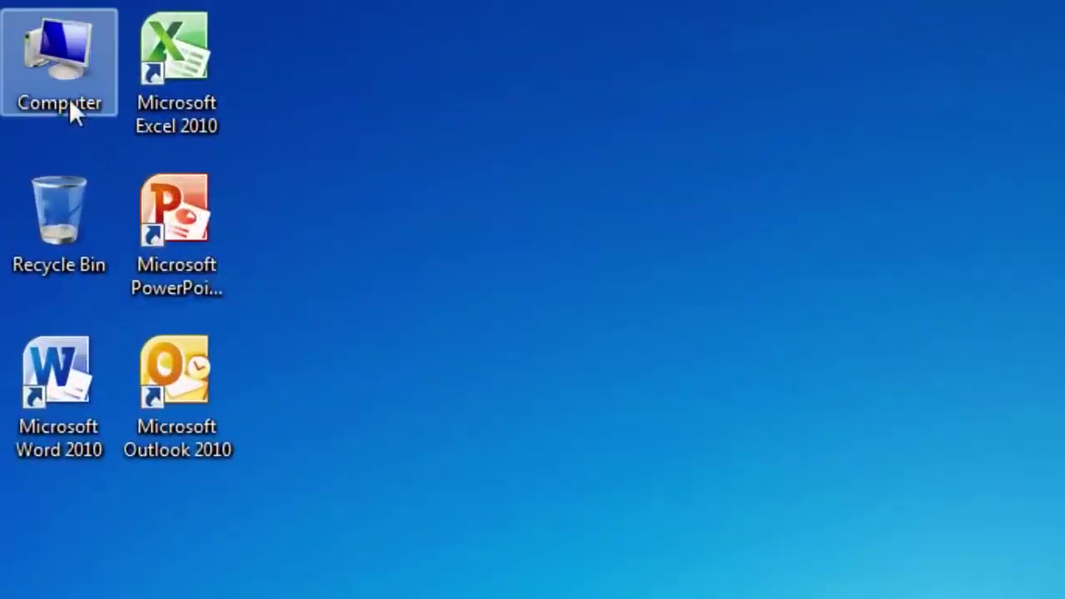
{"action": "right_click", "coordinate": [69, 100]}
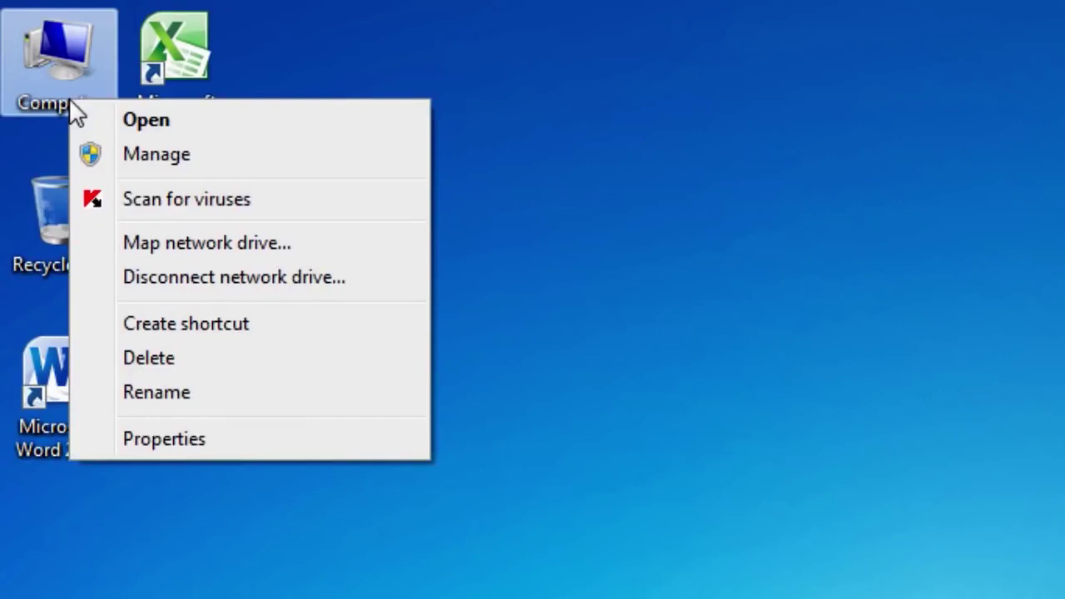
{"action": "left_click", "coordinate": [174, 447]}
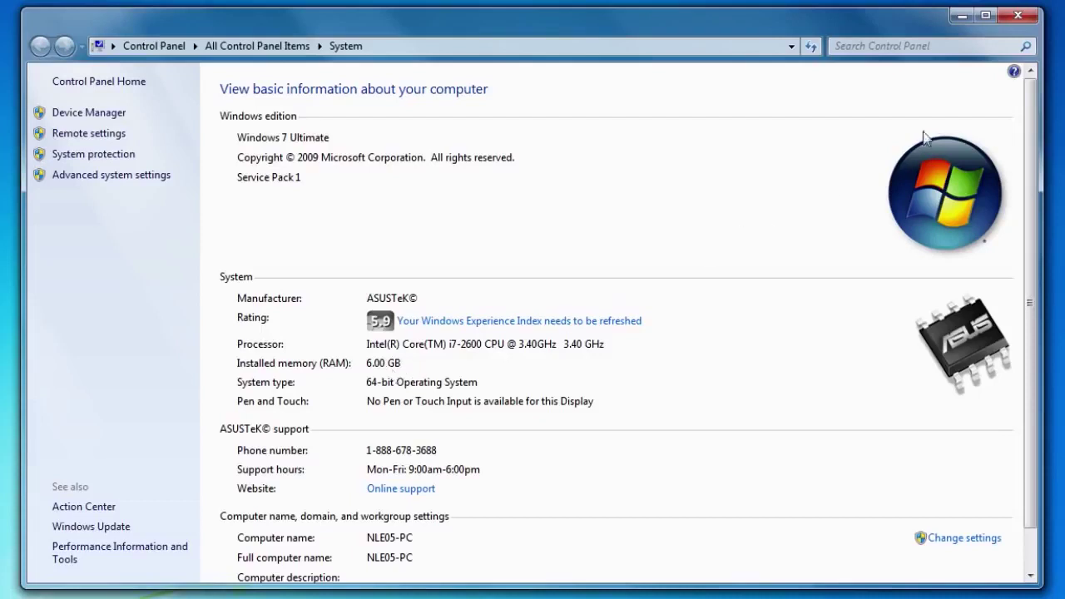
{"action": "left_click", "coordinate": [1018, 16]}
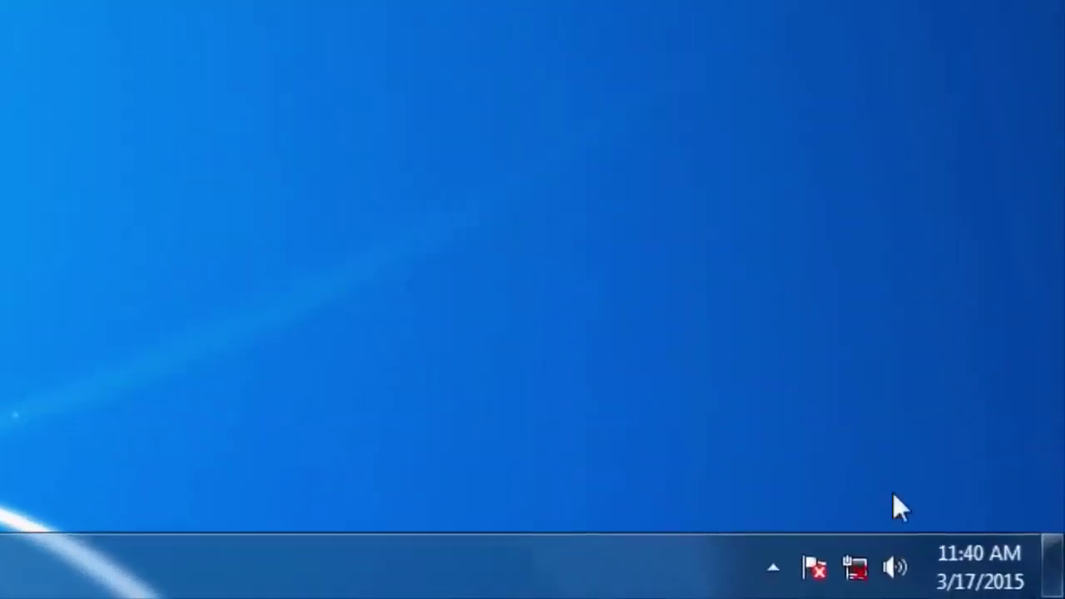
Change the system clock to 12:40:00 AM in the date and time settings and confirm both dialogs
{"action": "mouse_move", "coordinate": [984, 575]}
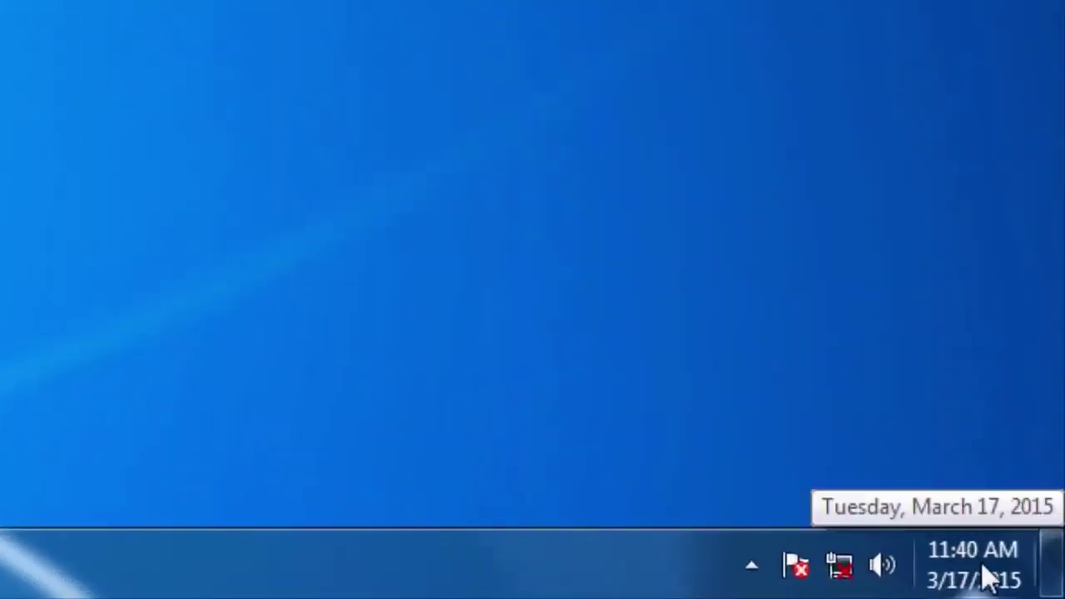
{"action": "left_click", "coordinate": [984, 574]}
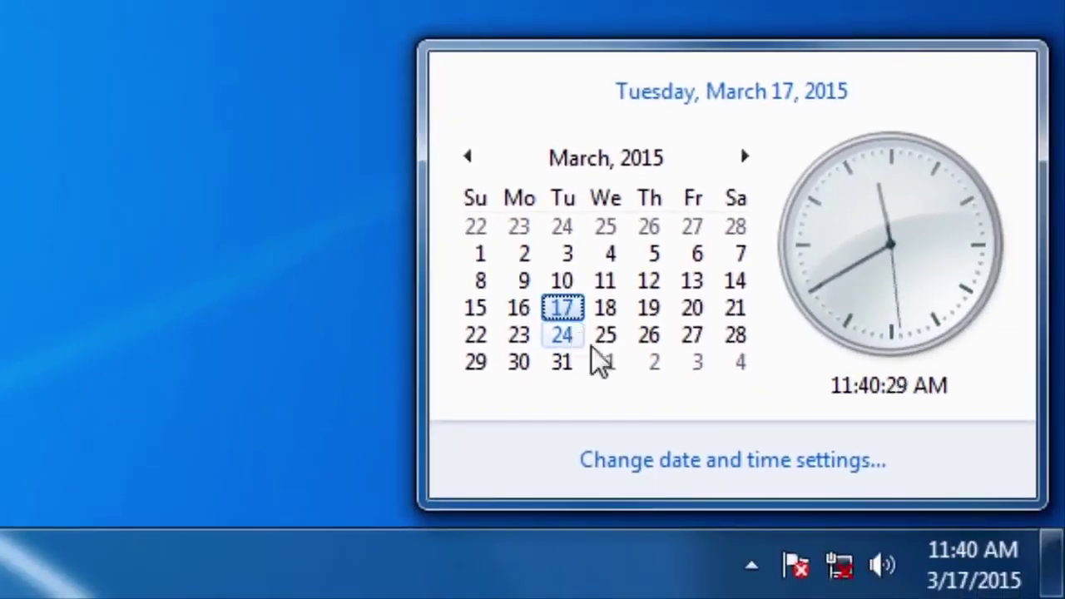
{"action": "left_click", "coordinate": [708, 479]}
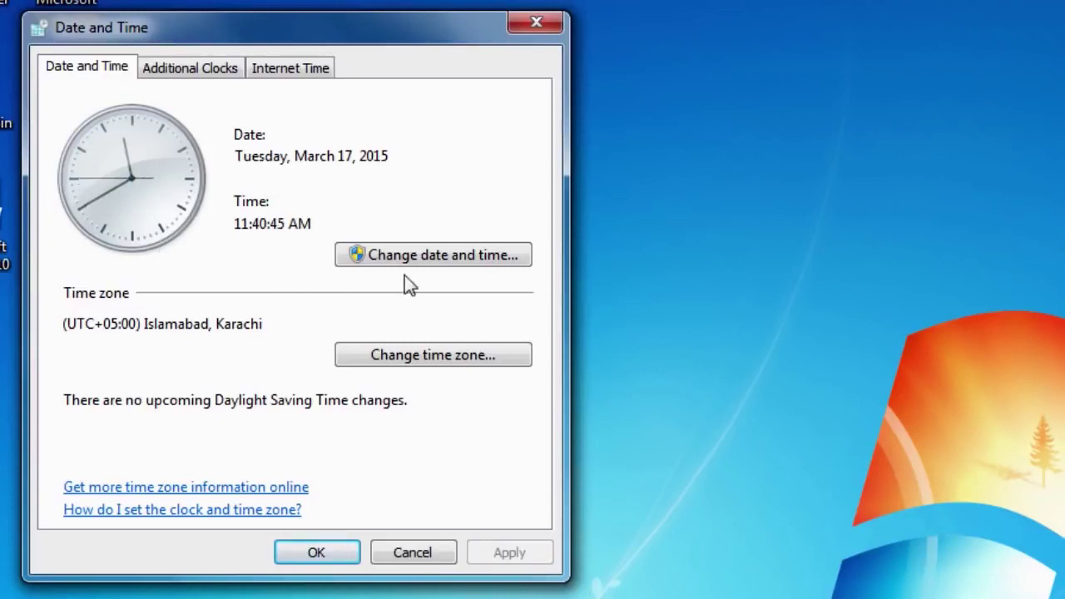
{"action": "left_click", "coordinate": [426, 262]}
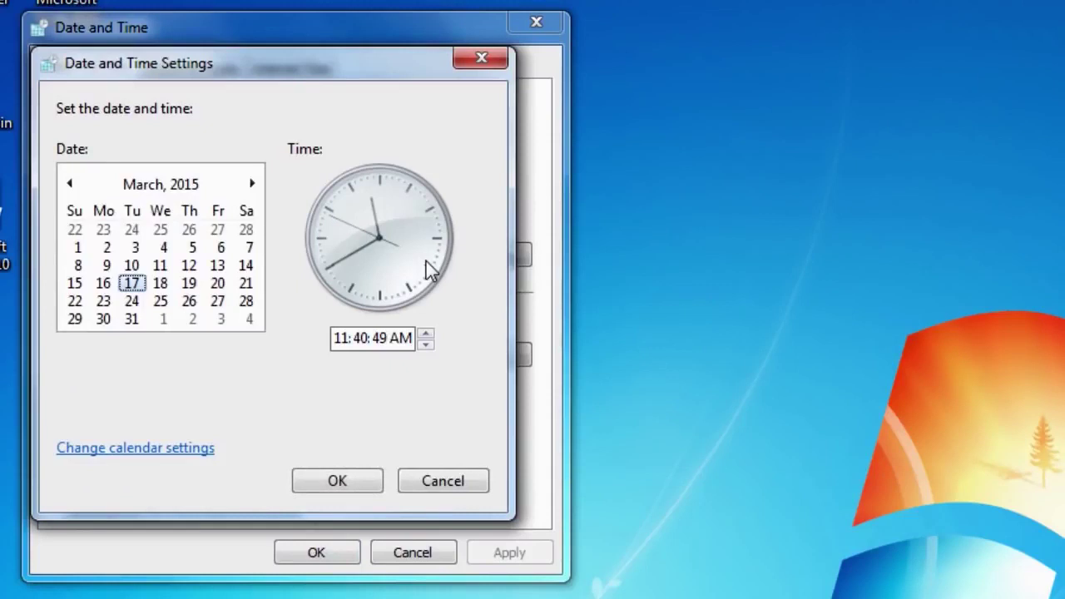
{"action": "left_click", "coordinate": [356, 337]}
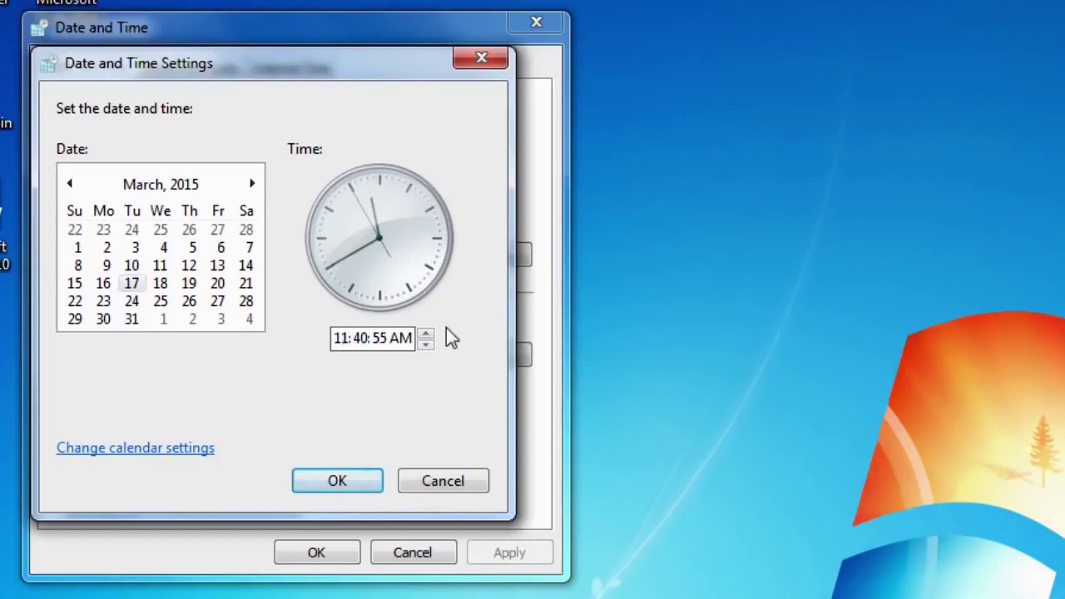
{"action": "type", "text": "12"}
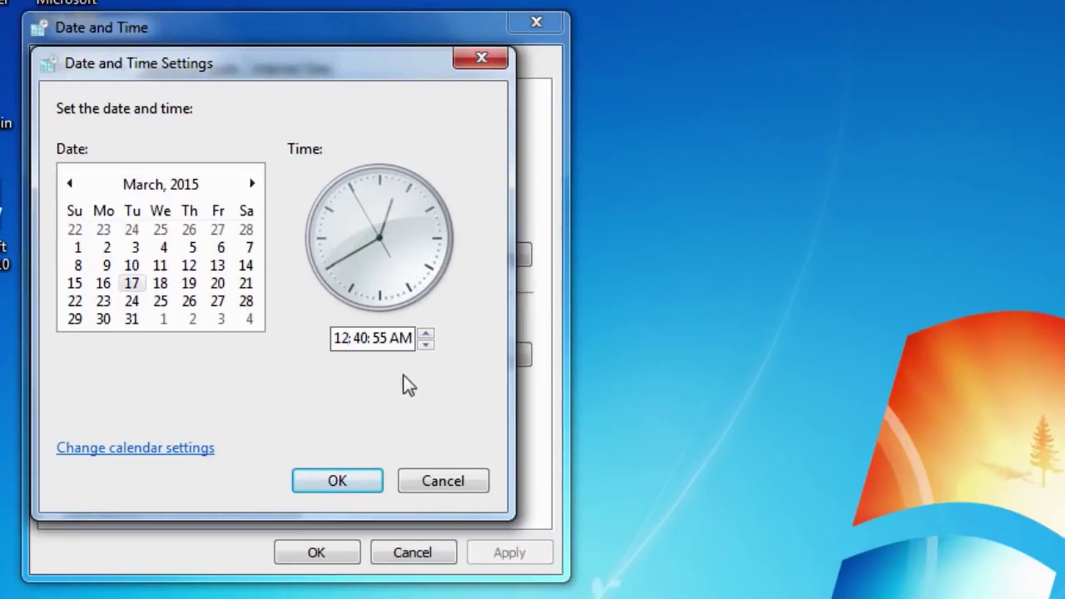
{"action": "key", "text": "Right"}
{"action": "key", "text": "Right"}
{"action": "type", "text": "00"}
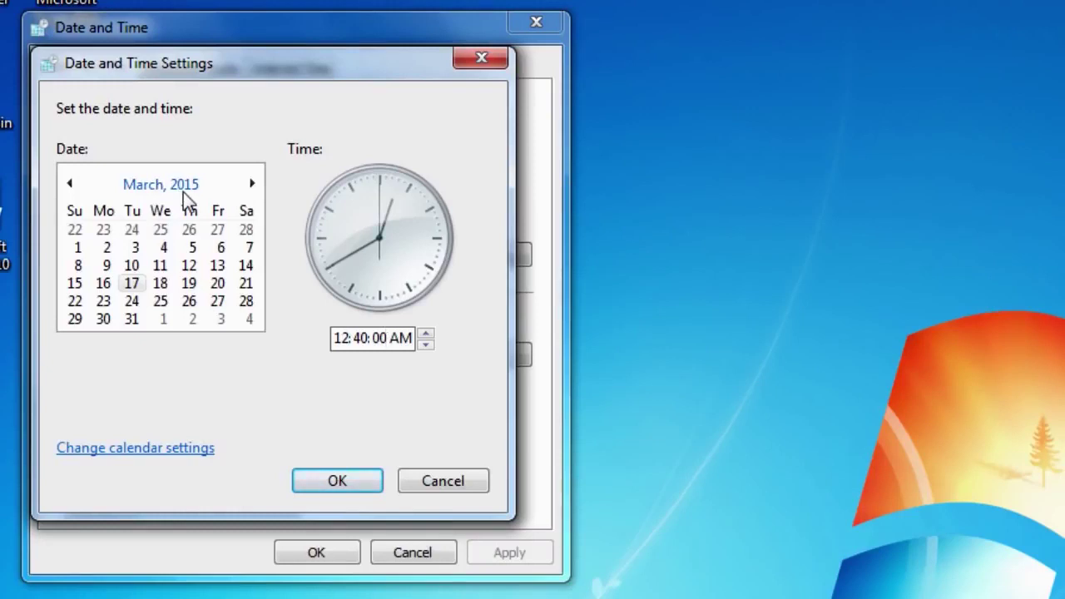
{"action": "left_click", "coordinate": [376, 483]}
{"action": "left_click", "coordinate": [342, 550]}
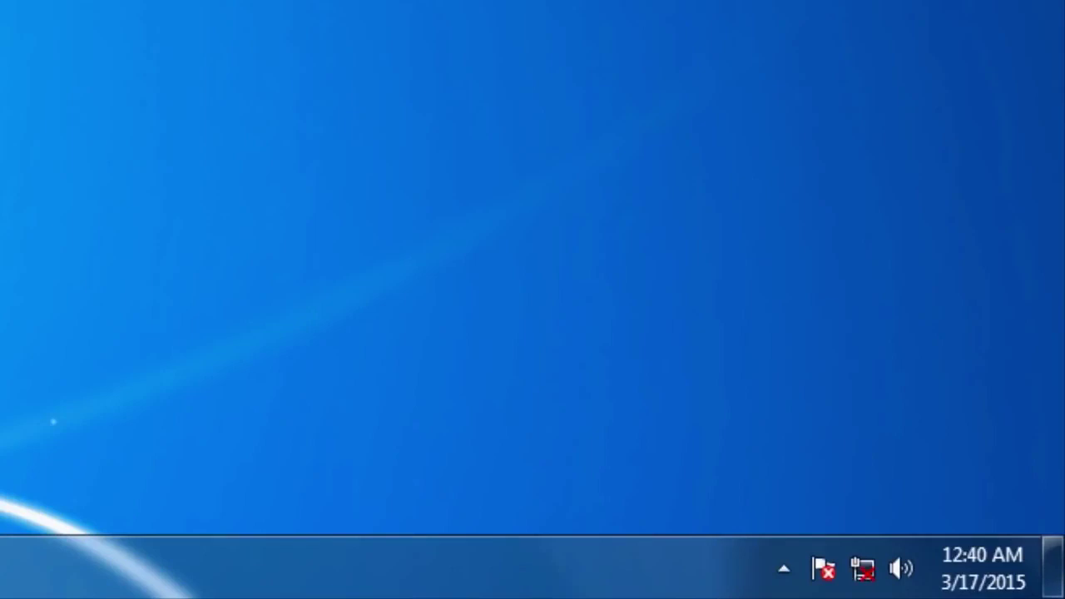
Show the speaker volume control and adjust its level
{"action": "left_click", "coordinate": [898, 563]}
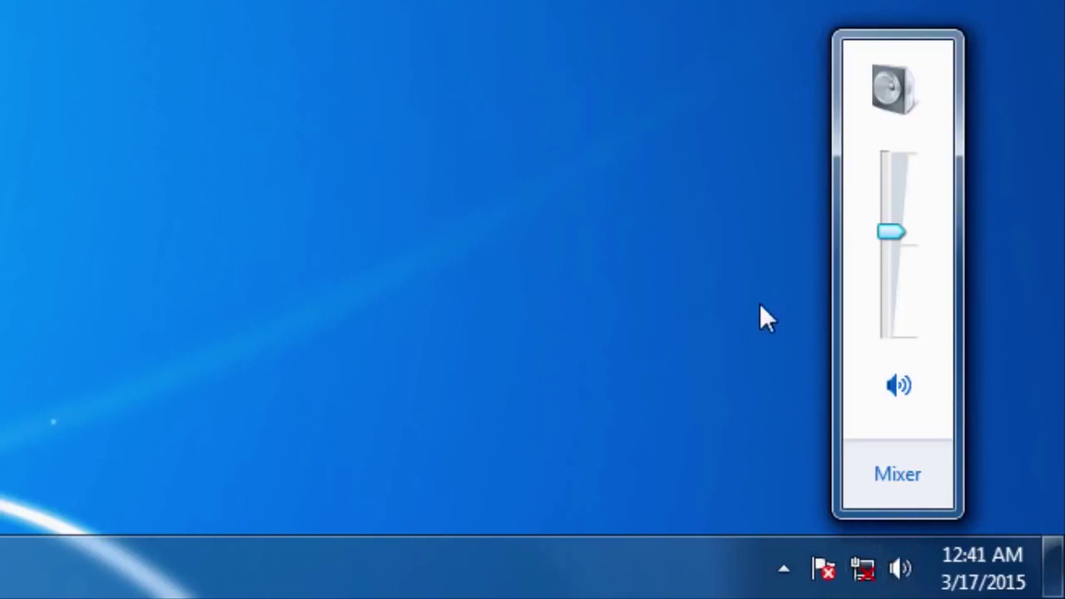
{"action": "mouse_move", "coordinate": [901, 235]}
{"action": "left_mouse_down"}
{"action": "mouse_move", "coordinate": [896, 163]}
{"action": "mouse_move", "coordinate": [897, 244]}
{"action": "mouse_move", "coordinate": [893, 234]}
{"action": "left_mouse_up"}
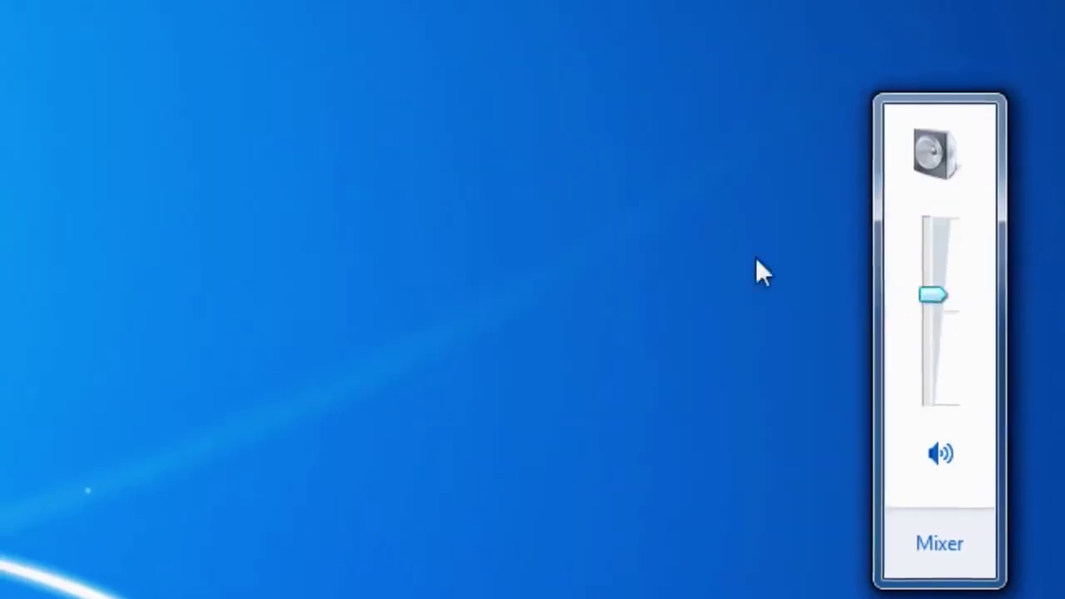
Apply the Architecture Aero theme in the desktop personalization settings and close the window
{"action": "right_click", "coordinate": [533, 573]}
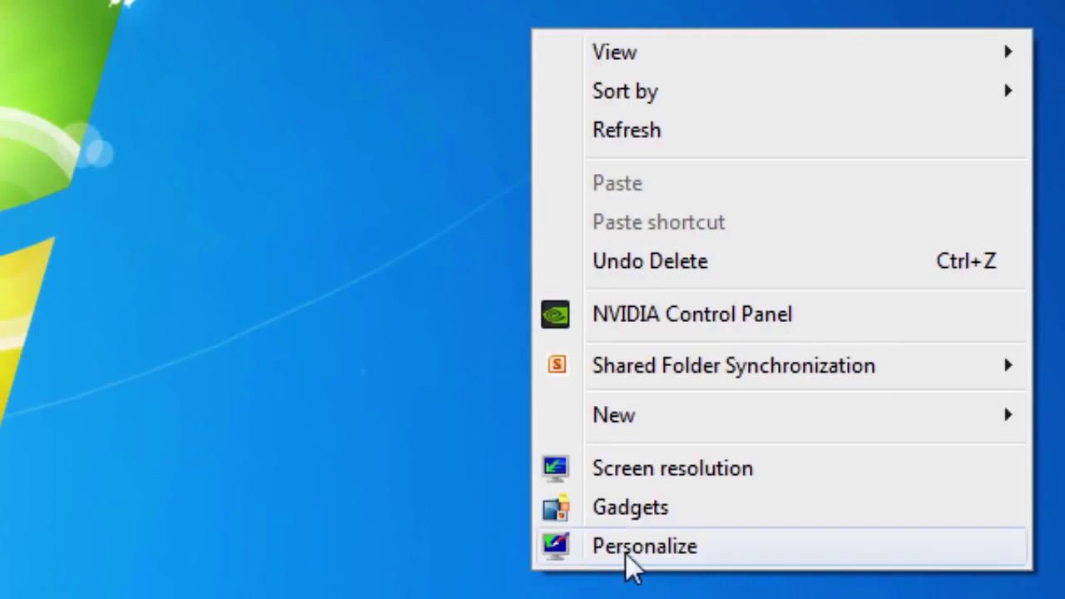
{"action": "left_click", "coordinate": [655, 553]}
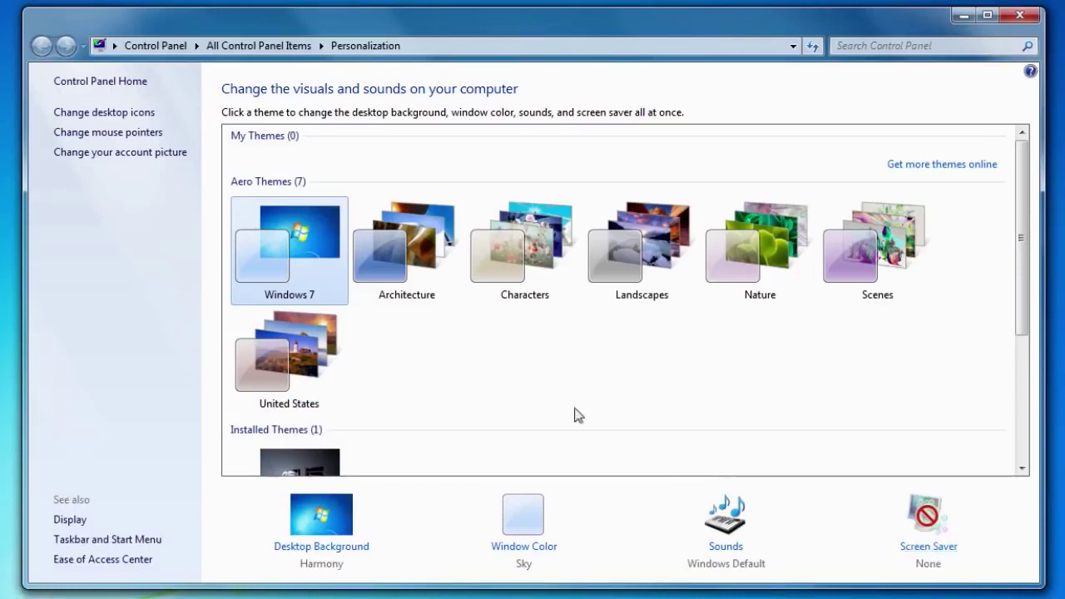
{"action": "left_click", "coordinate": [426, 293]}
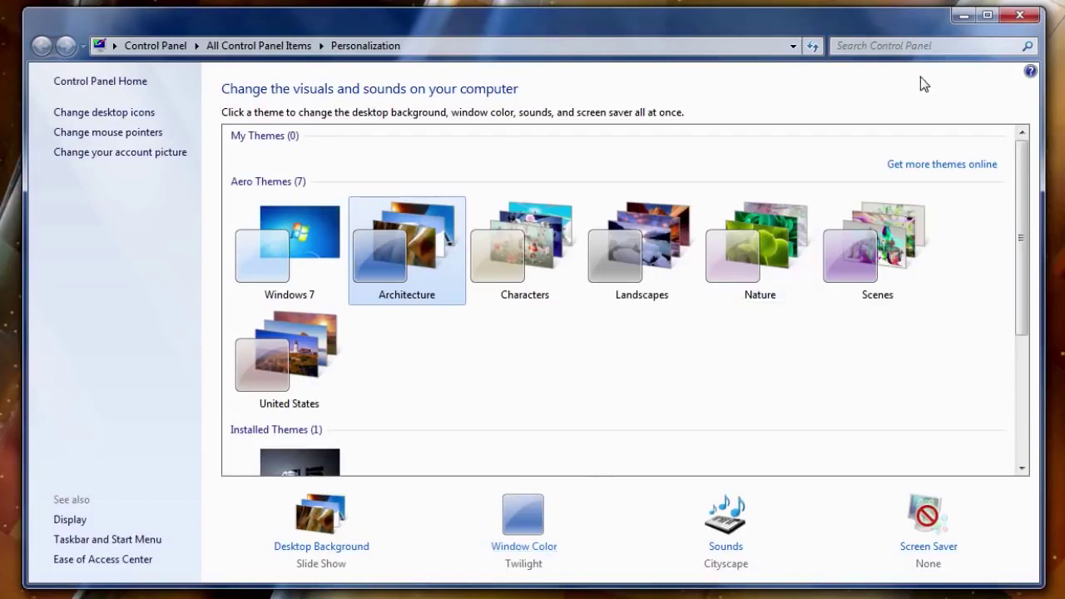
{"action": "left_click", "coordinate": [1019, 14]}
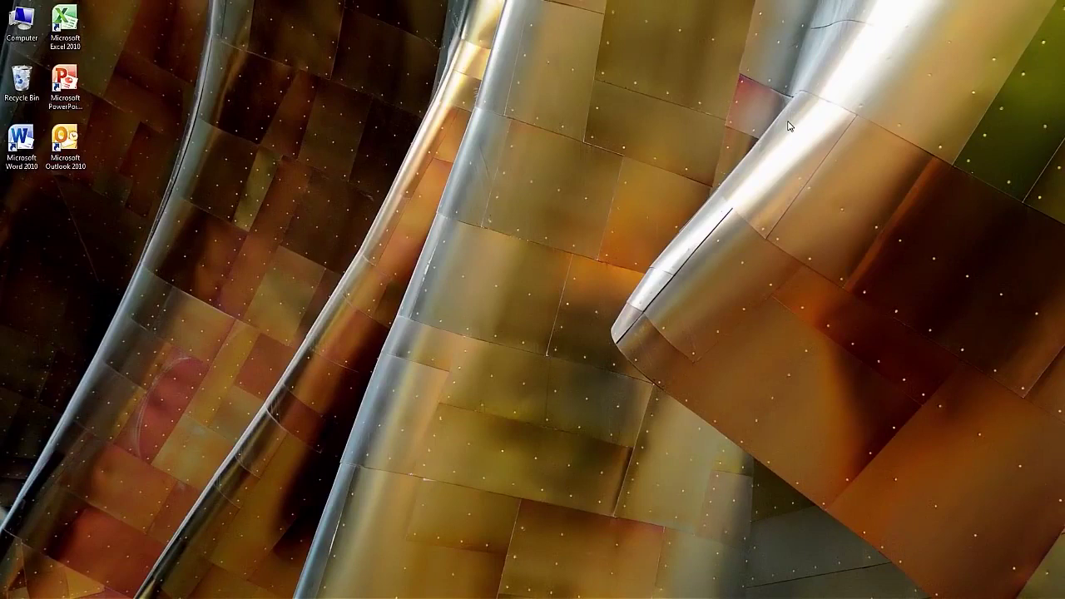
Reopen the personalization settings and choose the fifth Architecture picture as the only desktop background
{"action": "right_click", "coordinate": [789, 126]}
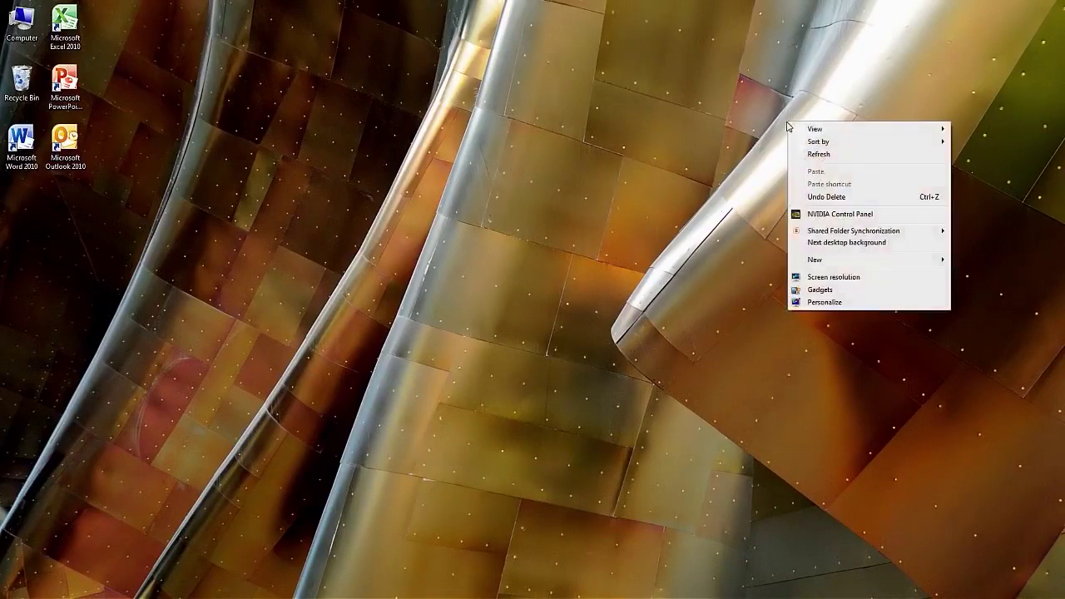
{"action": "left_click", "coordinate": [818, 303]}
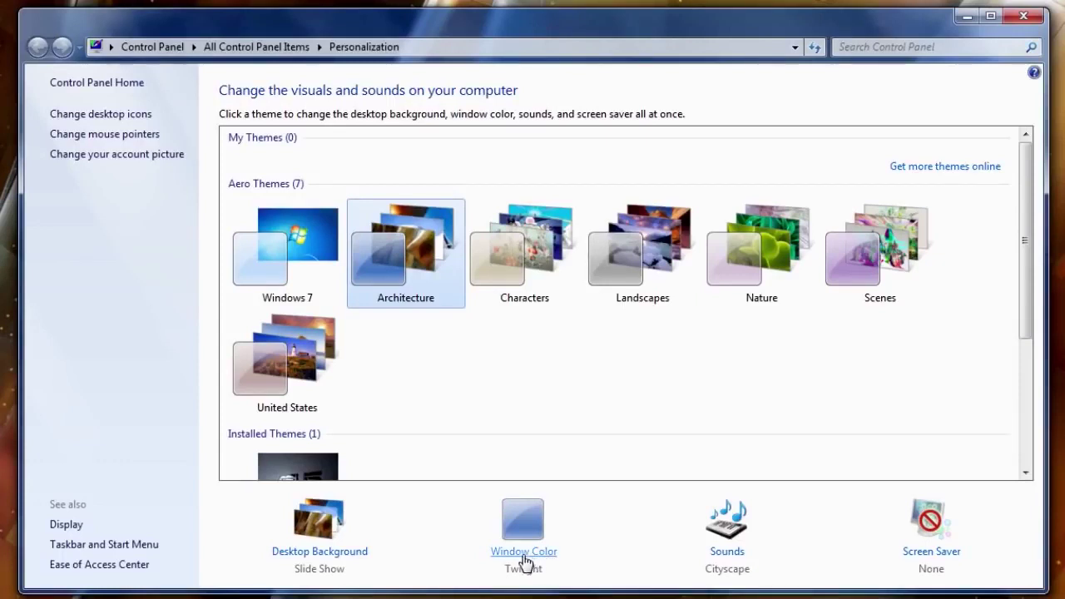
{"action": "left_click", "coordinate": [331, 544]}
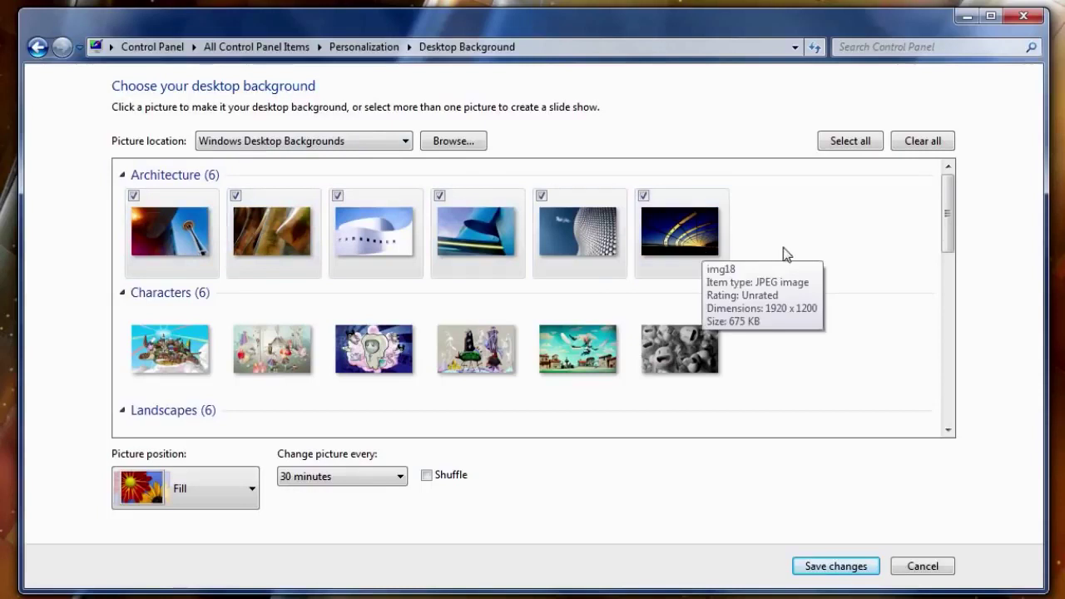
{"action": "left_click_drag", "start_coordinate": [947, 243], "coordinate": [975, 225]}
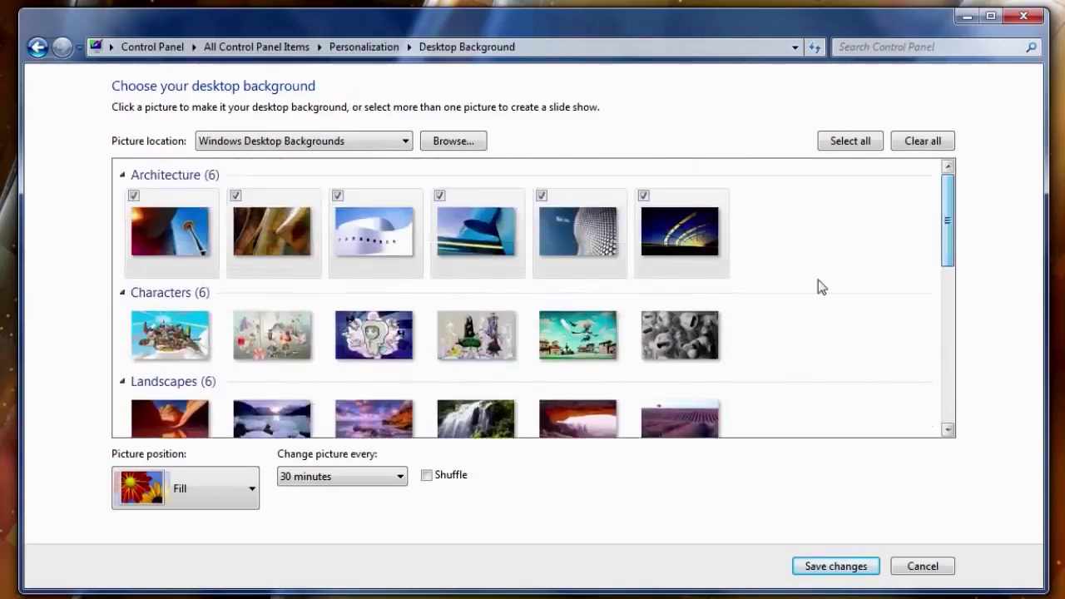
{"action": "left_click", "coordinate": [608, 256]}
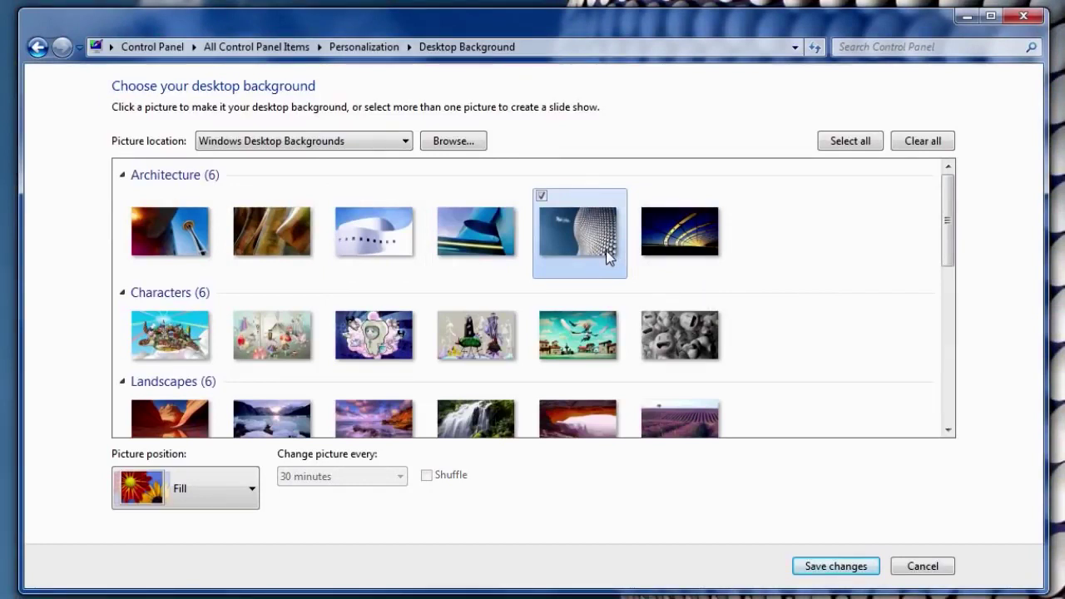
Select every picture in Windows Desktop Backgrounds as a slide show, set the change interval to 10 seconds, and save the changes
{"action": "left_click_drag", "start_coordinate": [951, 262], "coordinate": [948, 424]}
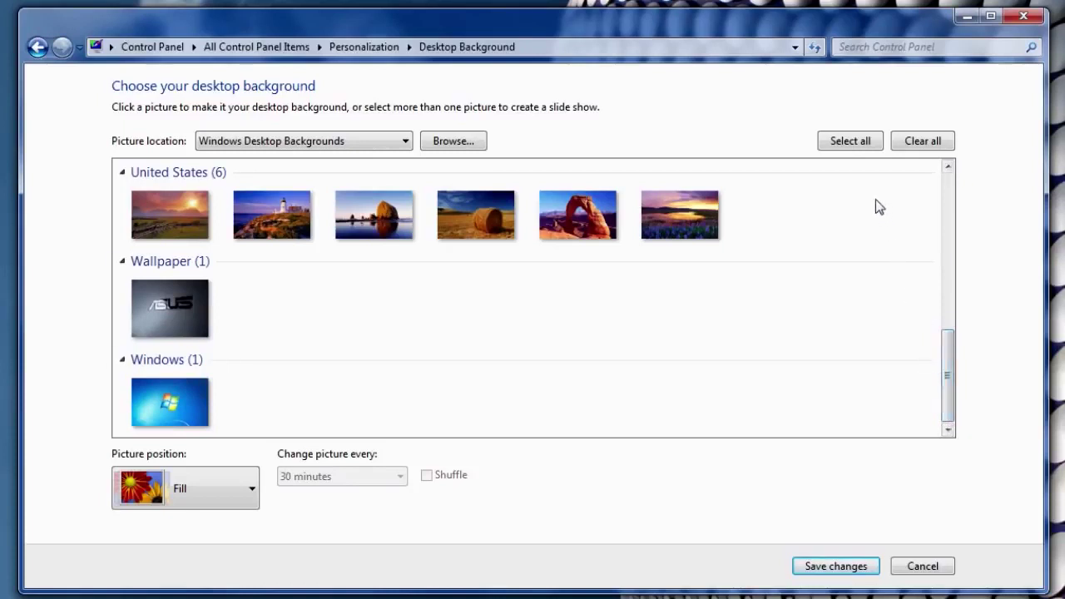
{"action": "left_click", "coordinate": [861, 145]}
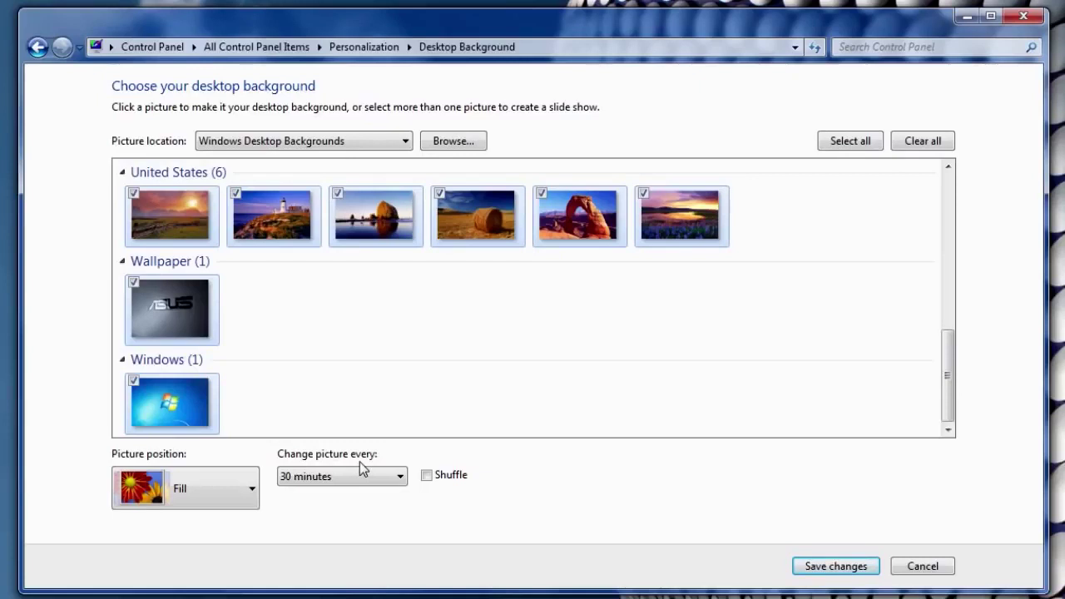
{"action": "left_click", "coordinate": [401, 483]}
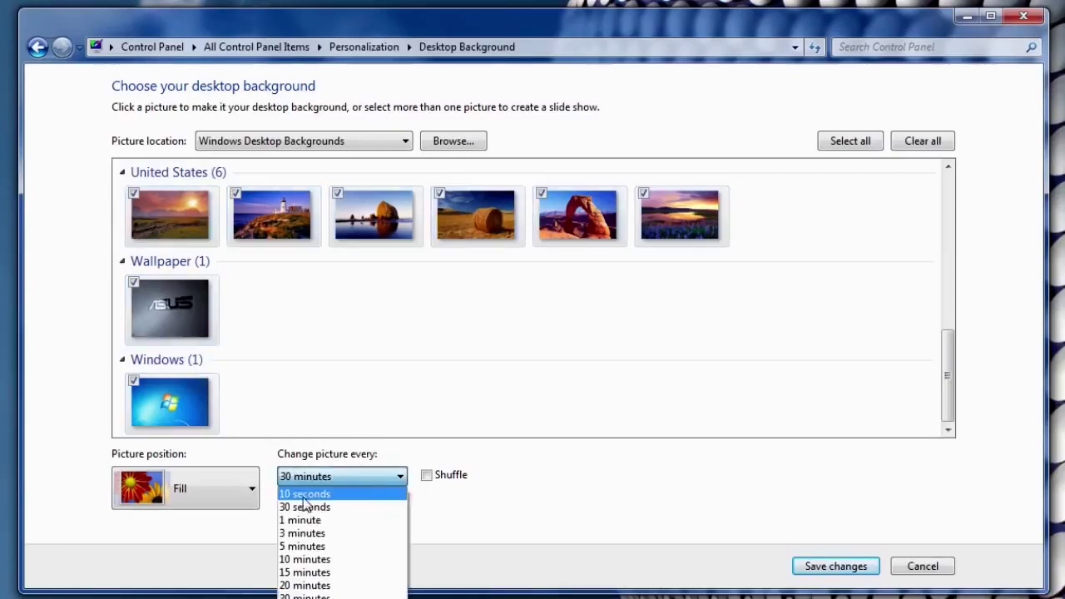
{"action": "left_click", "coordinate": [304, 496]}
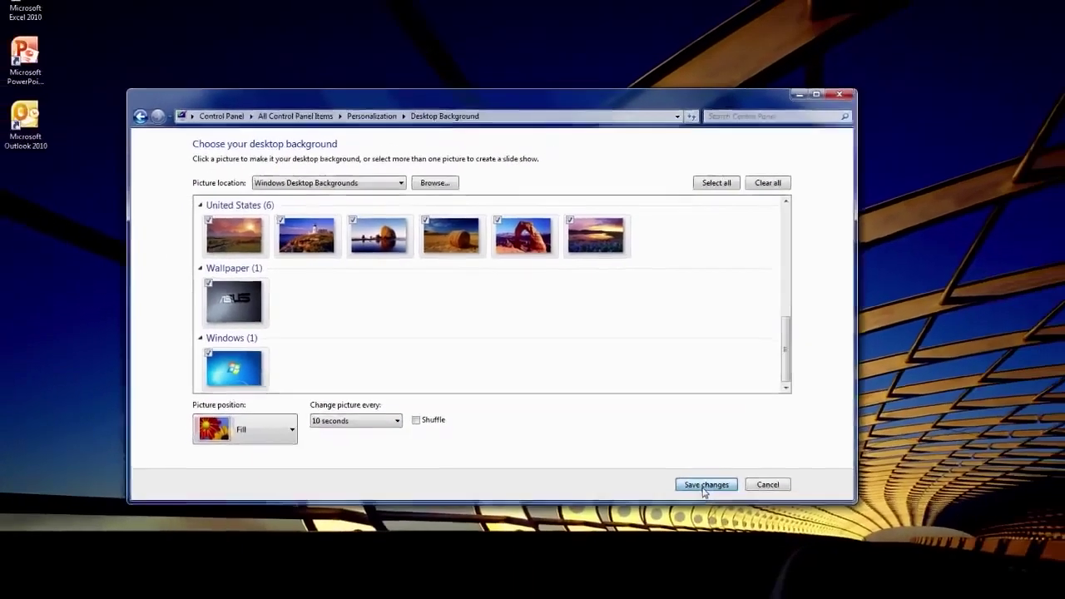
{"action": "left_click", "coordinate": [833, 570]}
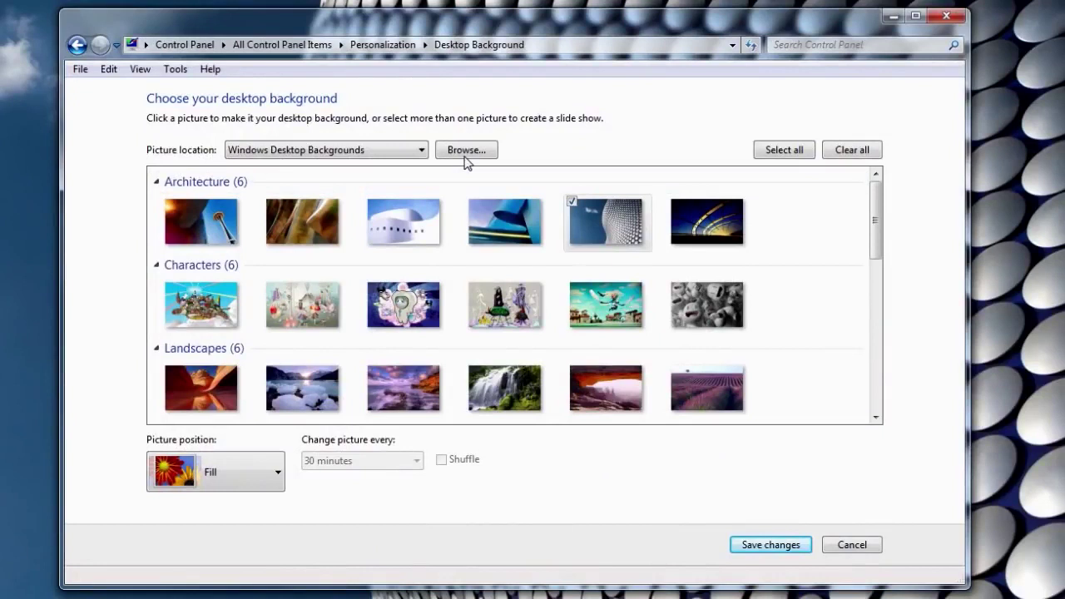
Browse to the My Pictures folder as picture location and choose only the green hillside picture as the desktop background
{"action": "left_click", "coordinate": [467, 151]}
{"action": "left_click", "coordinate": [262, 299]}
{"action": "left_click", "coordinate": [310, 316]}
{"action": "left_click", "coordinate": [380, 439]}
{"action": "left_click", "coordinate": [388, 233]}
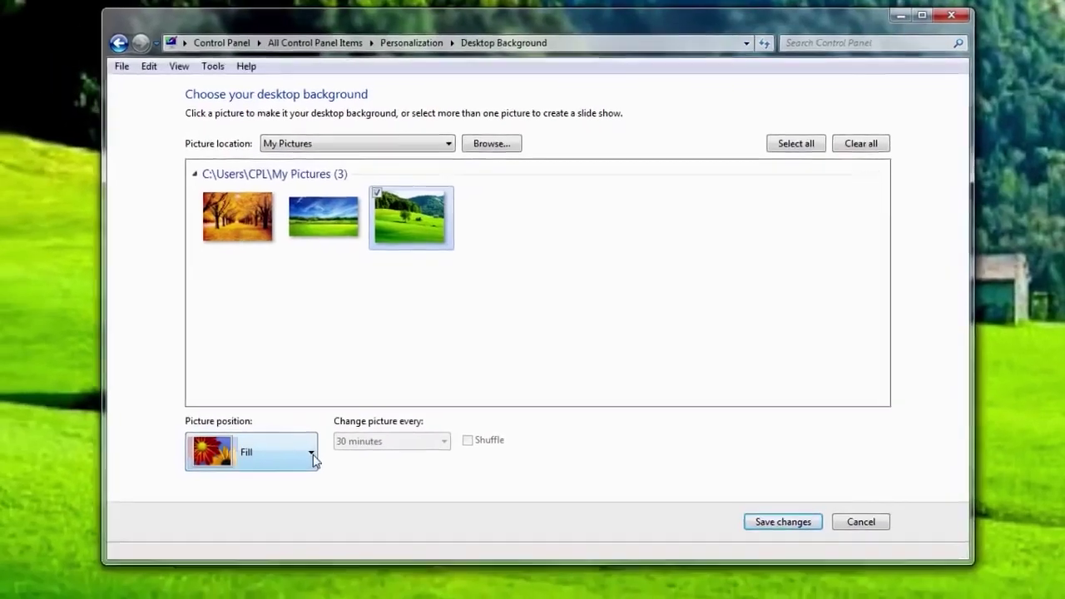
Choose the Fill picture position for the green hillside background and minimize the window to view the desktop
{"action": "left_click", "coordinate": [280, 475]}
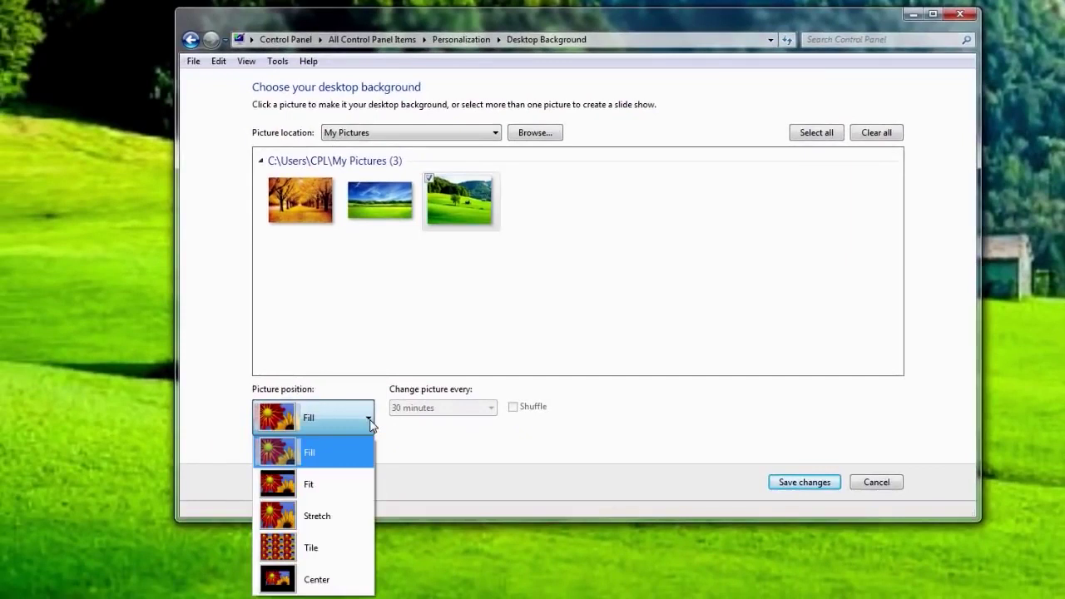
{"action": "left_click", "coordinate": [341, 462]}
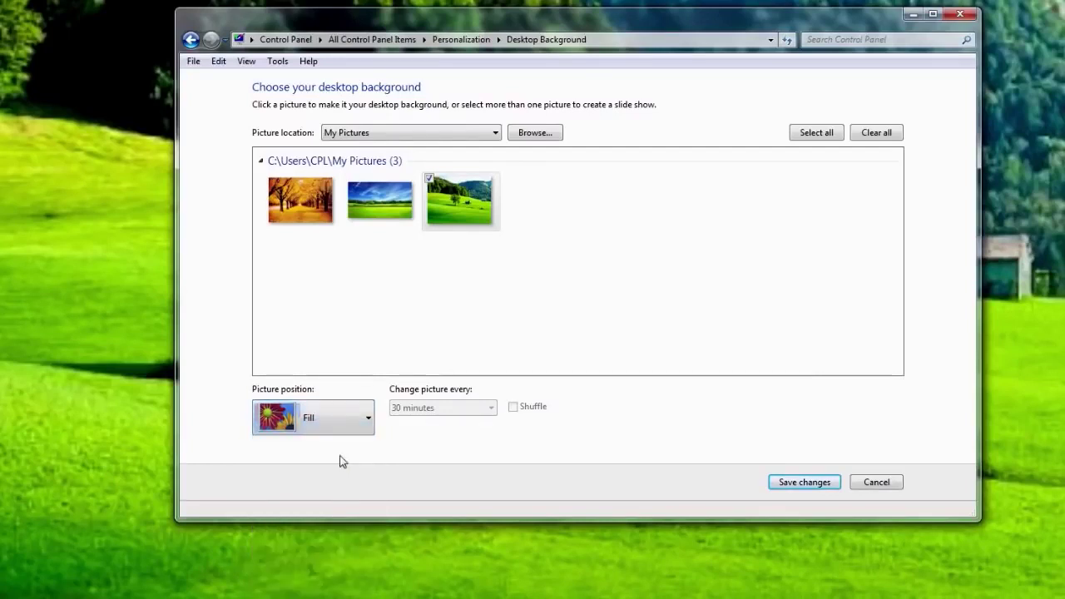
{"action": "left_click", "coordinate": [913, 15]}
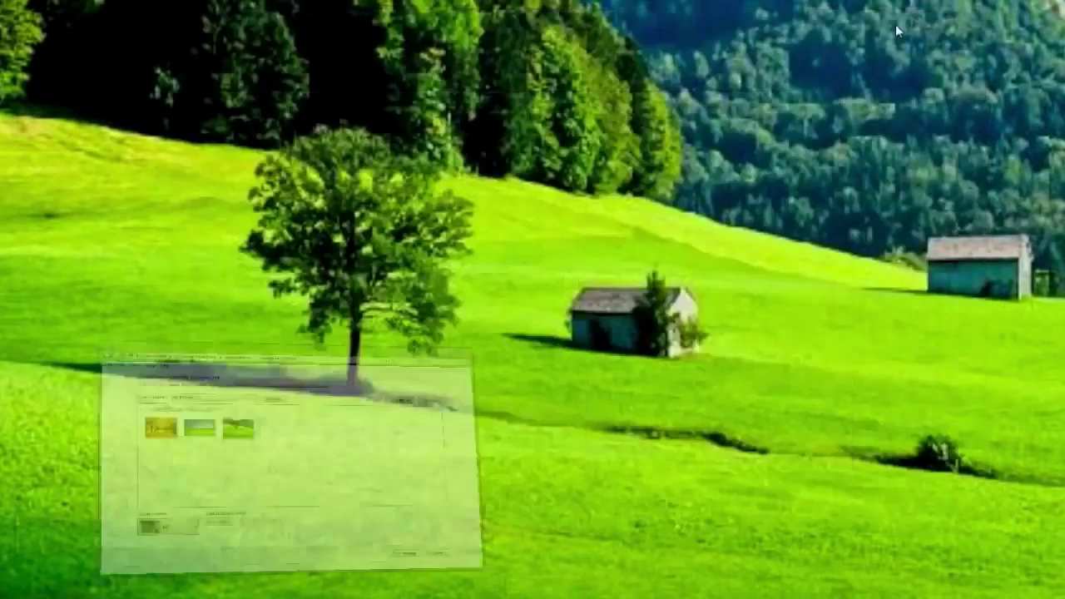
Restore the background settings, set the picture position to Fit, and minimize the window to view the result
{"action": "key", "text": "alt+Tab"}
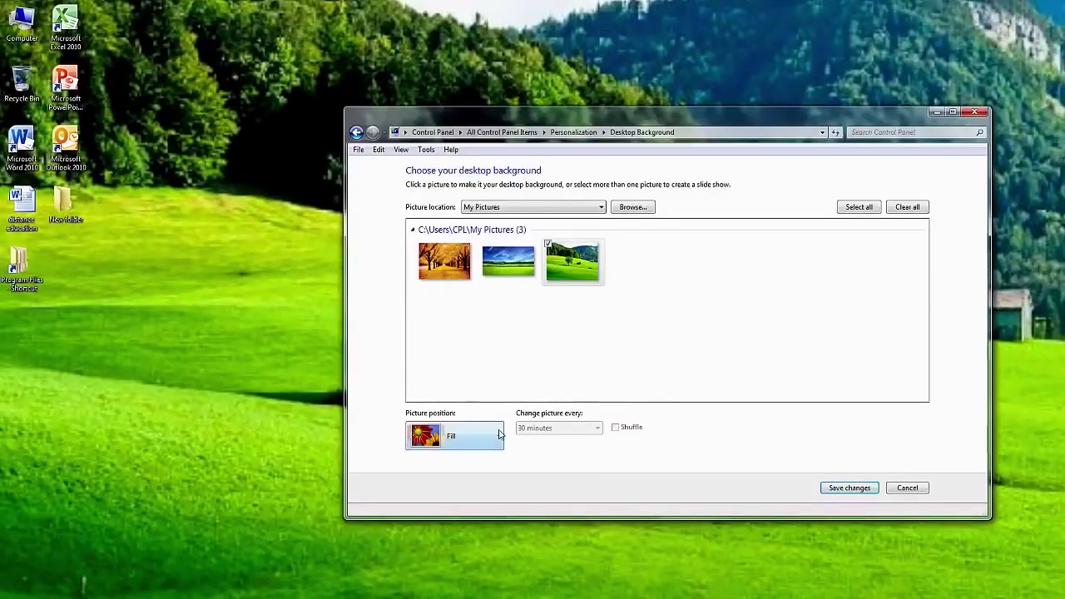
{"action": "left_click", "coordinate": [500, 434]}
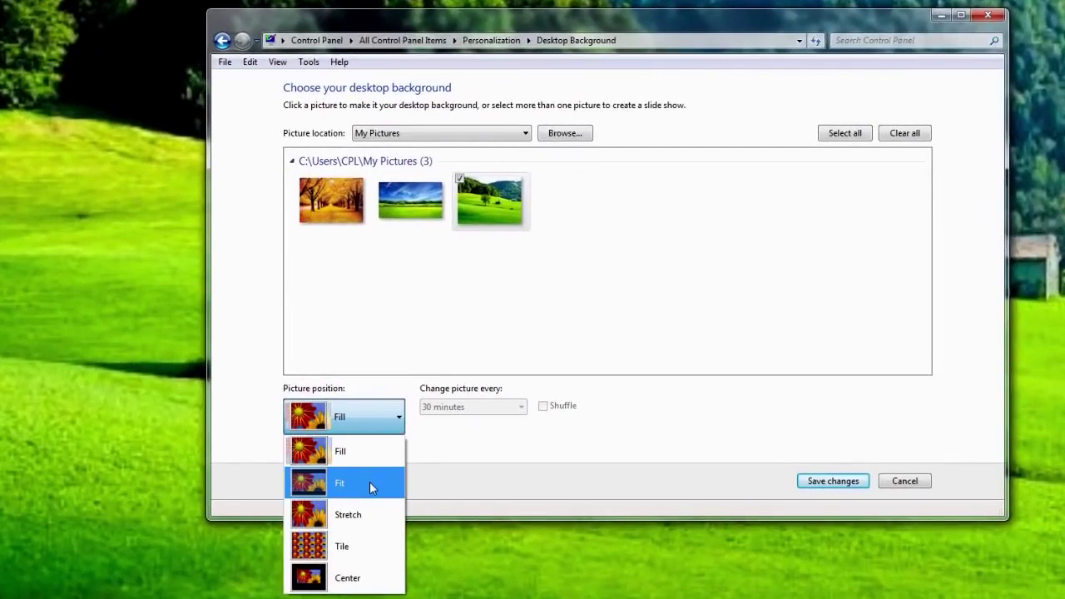
{"action": "left_click", "coordinate": [370, 482]}
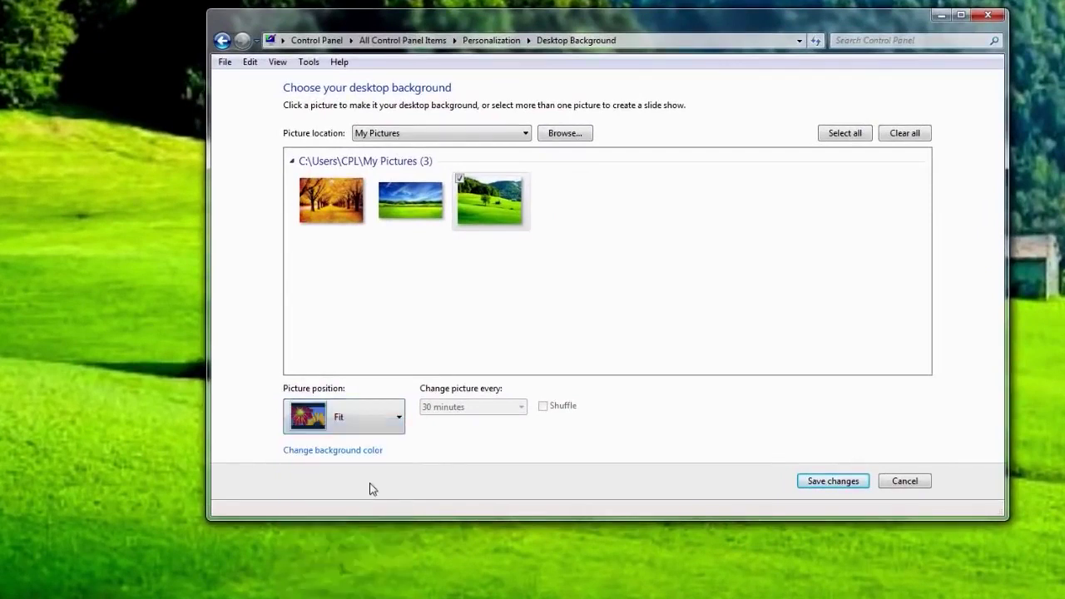
{"action": "left_click", "coordinate": [941, 15]}
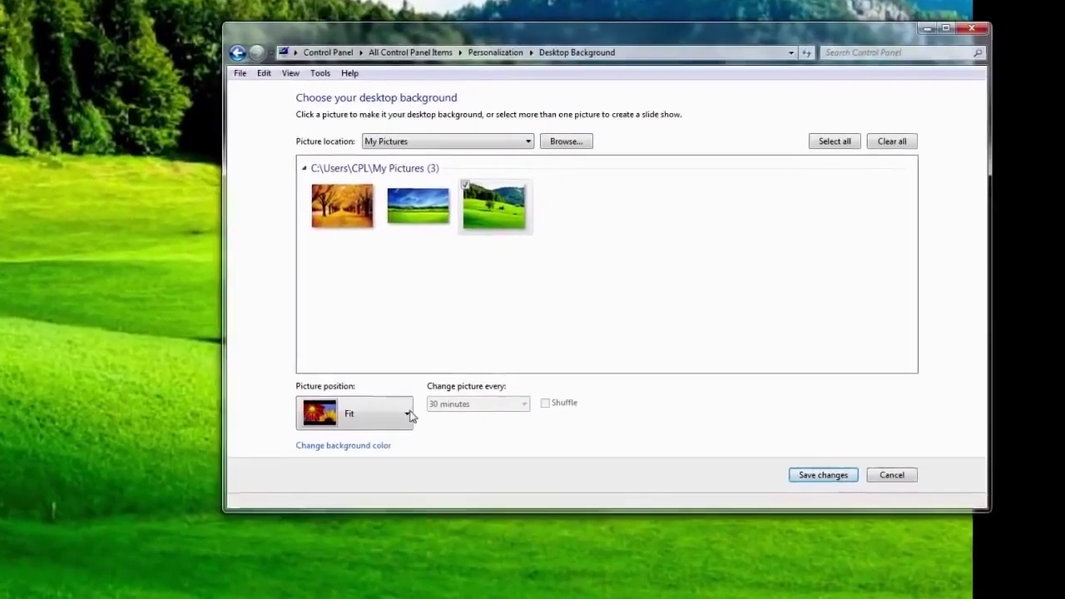
Set the background's picture position to Stretch and minimize the settings window to view the desktop
{"action": "left_click", "coordinate": [435, 471]}
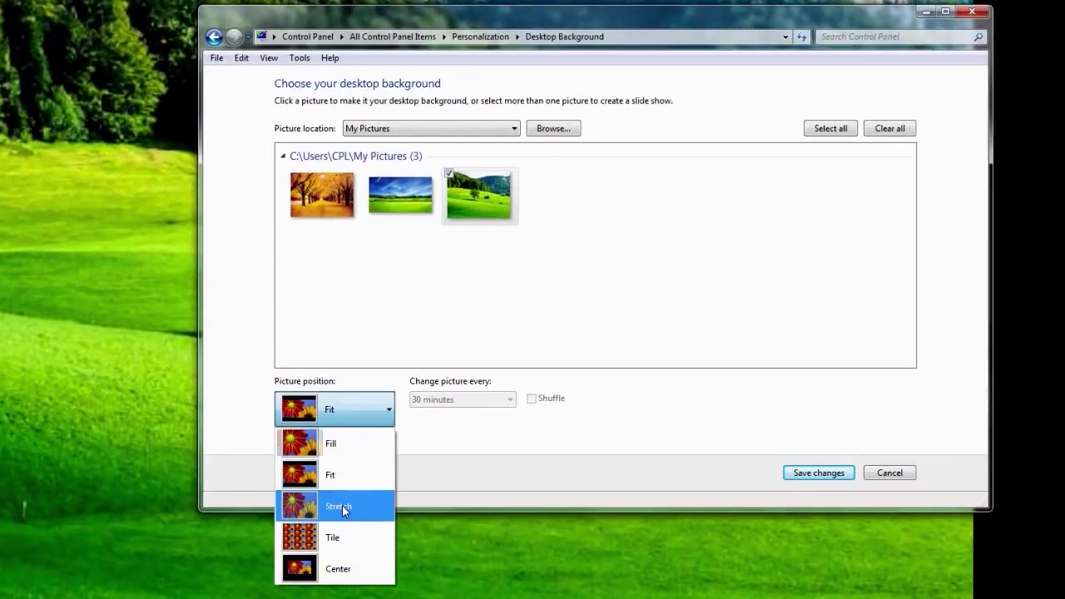
{"action": "left_click", "coordinate": [342, 504]}
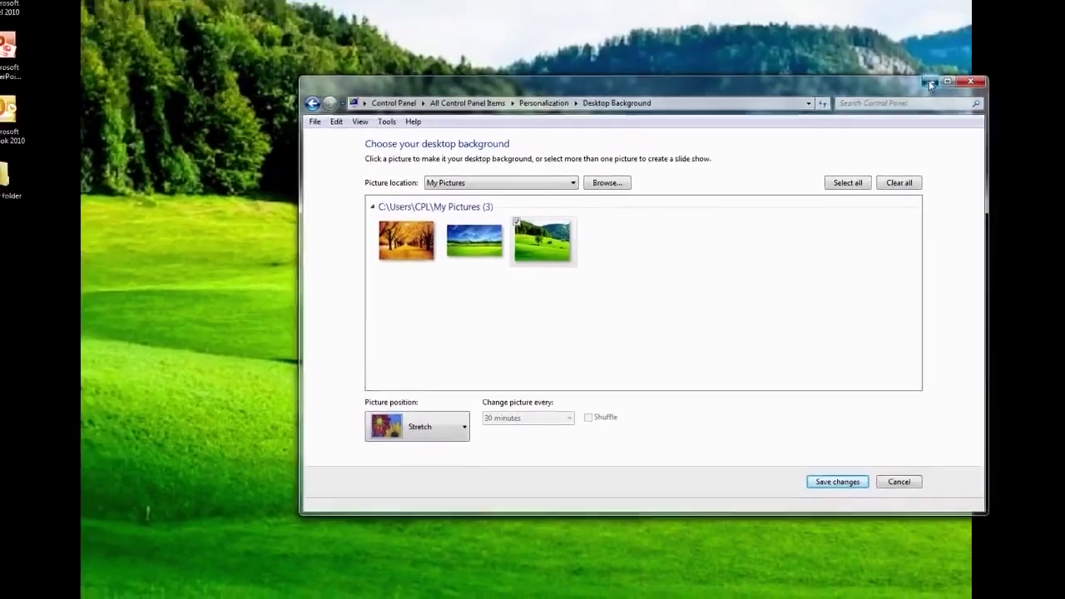
{"action": "left_click", "coordinate": [925, 35]}
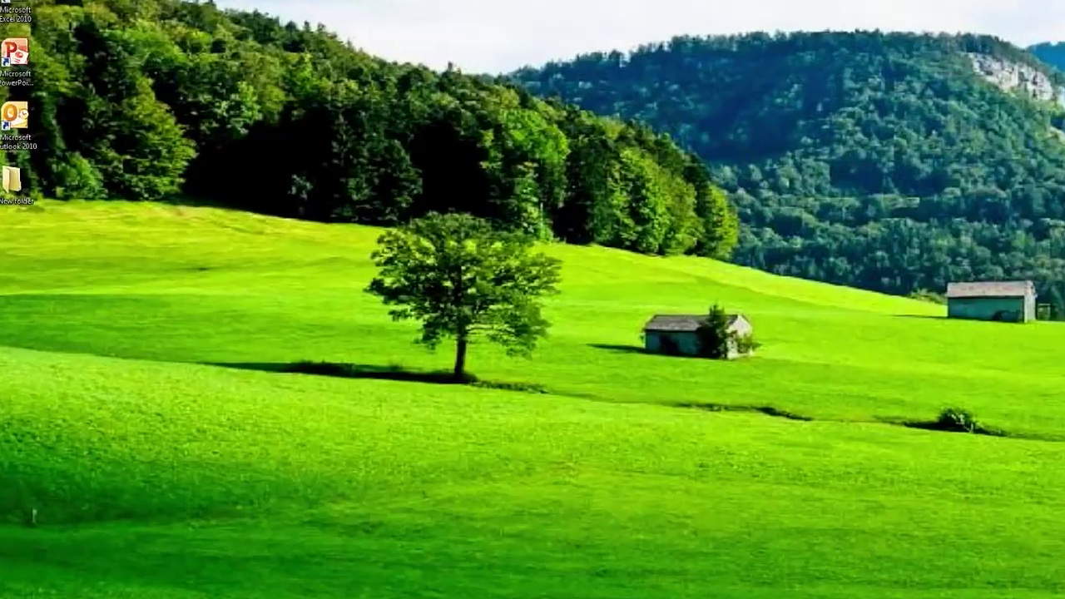
Reopen the background settings window, set the picture position to Tile, and minimize it to view the desktop
{"action": "left_click", "coordinate": [262, 574]}
{"action": "left_click", "coordinate": [395, 421]}
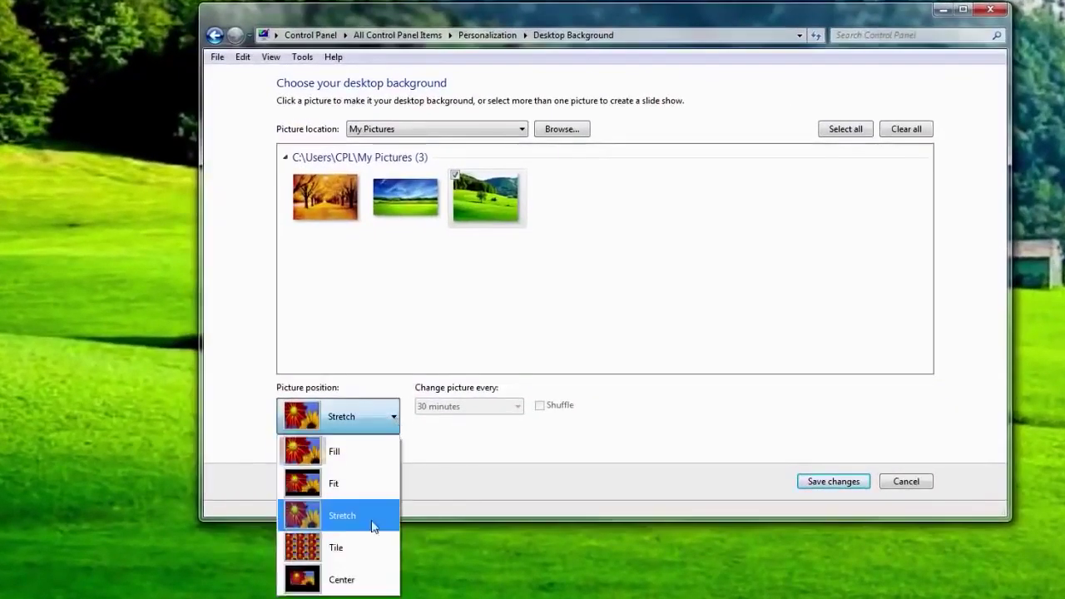
{"action": "left_click", "coordinate": [362, 549]}
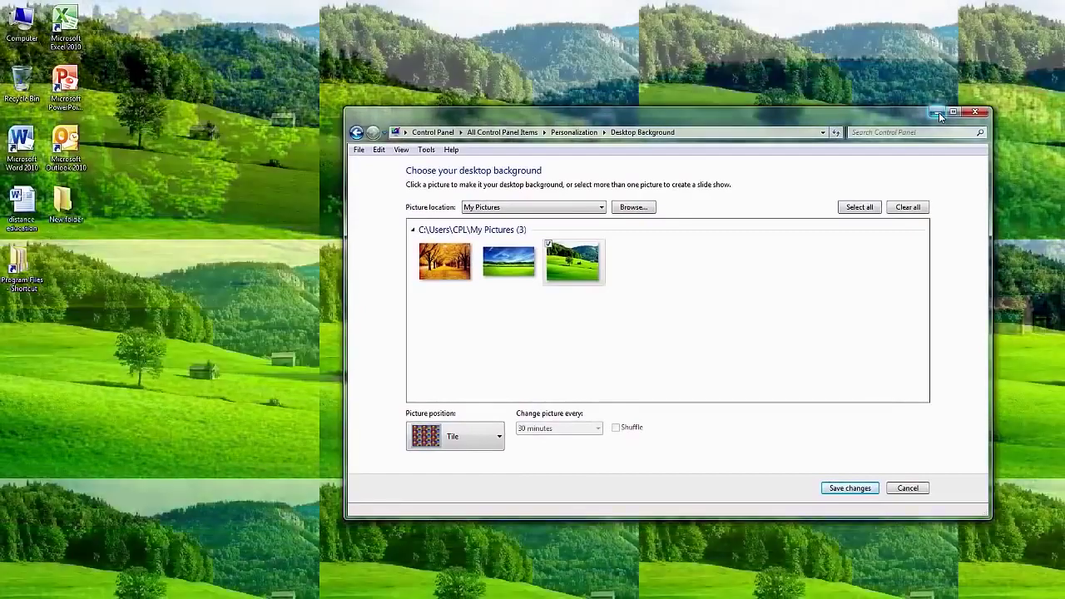
{"action": "left_click", "coordinate": [937, 113]}
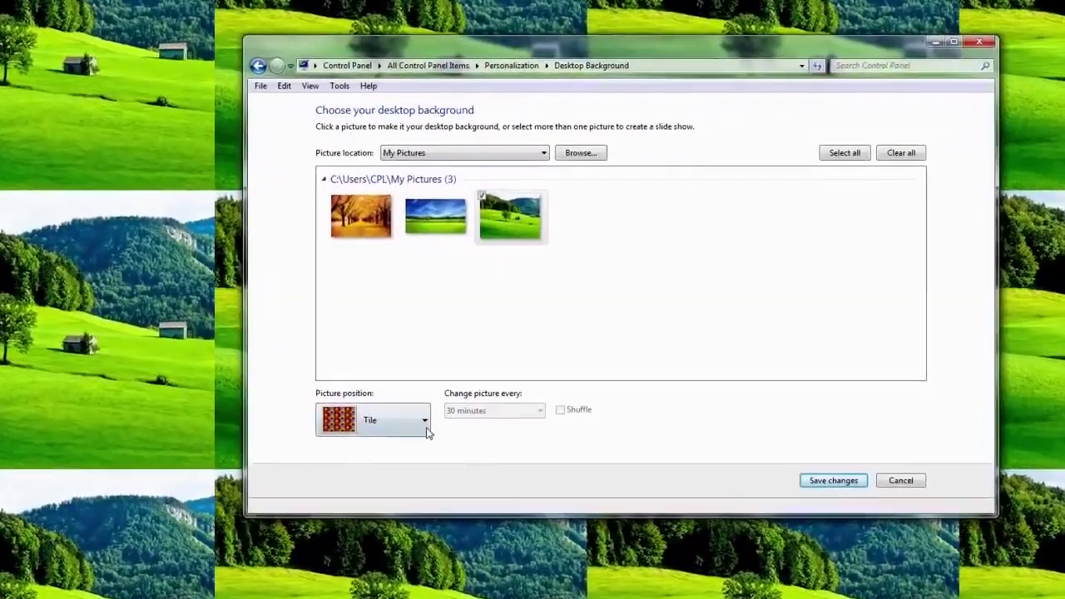
Set the background's picture position to Center and minimize the settings window to view the desktop
{"action": "left_click", "coordinate": [420, 429]}
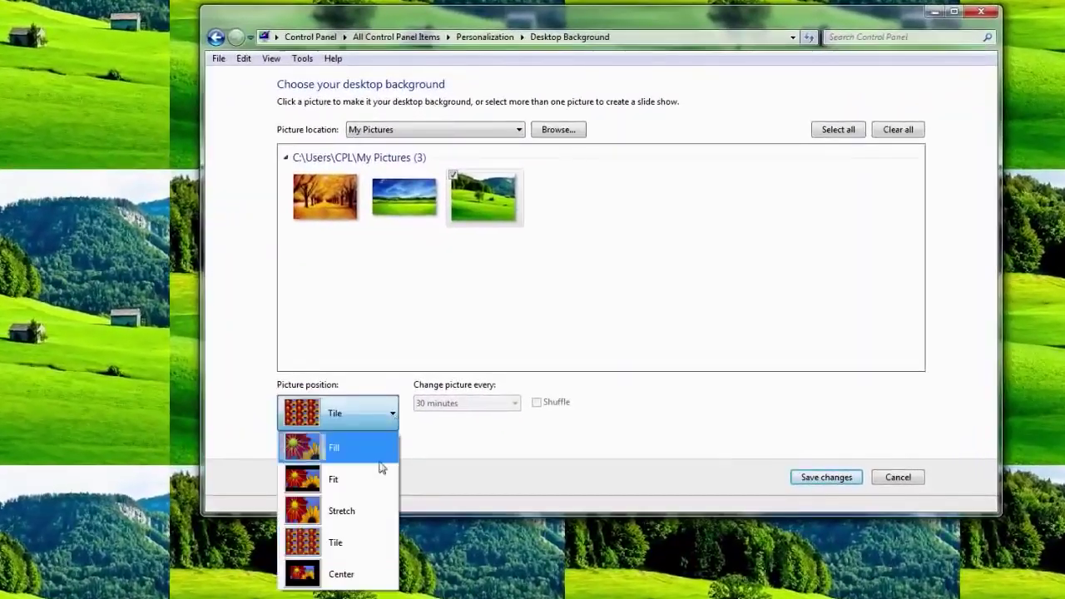
{"action": "left_click", "coordinate": [346, 574]}
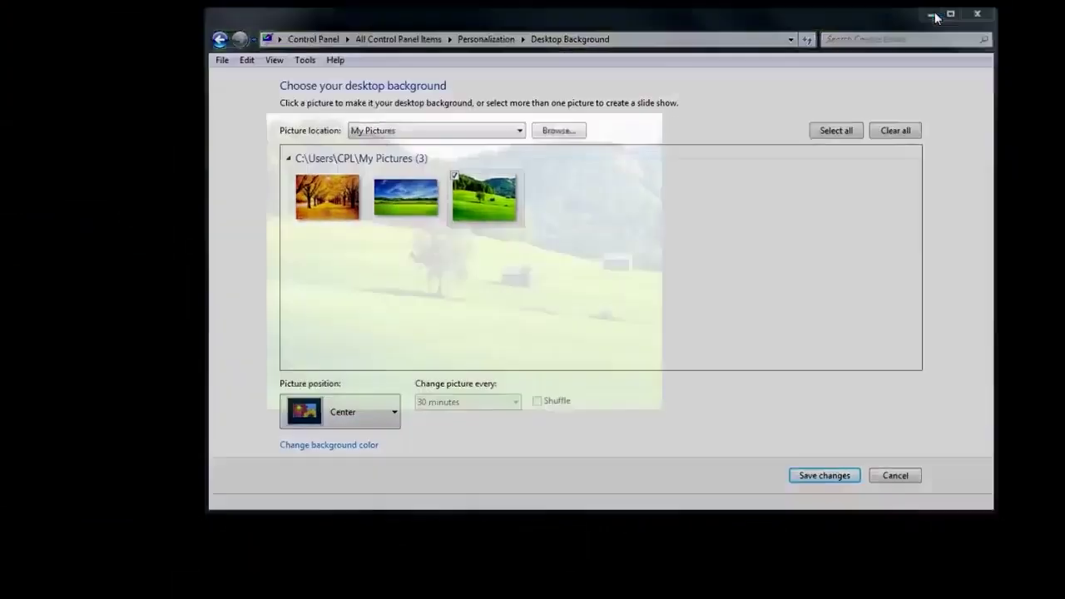
{"action": "left_click", "coordinate": [934, 13]}
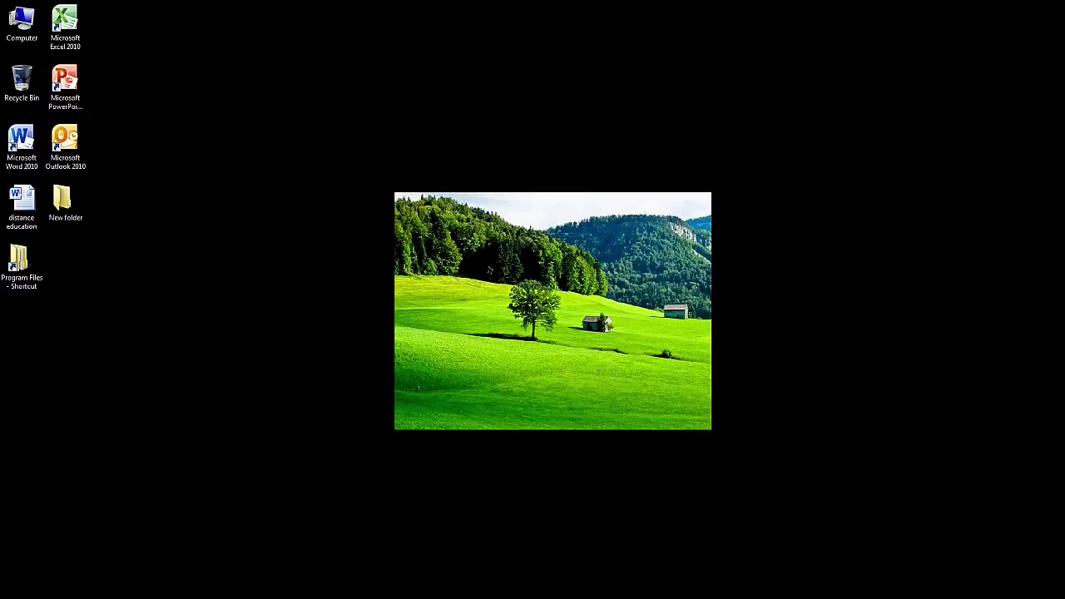
Restore the background settings window, set the picture position back to Fill, and save the changes
{"action": "left_click", "coordinate": [245, 585]}
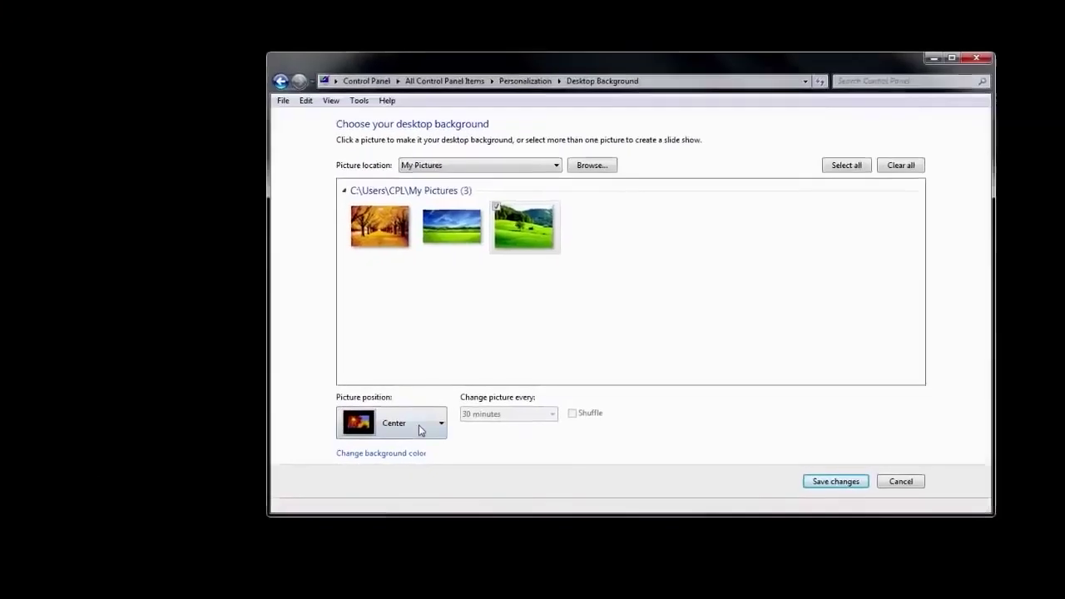
{"action": "left_click", "coordinate": [445, 427]}
{"action": "left_click", "coordinate": [356, 446]}
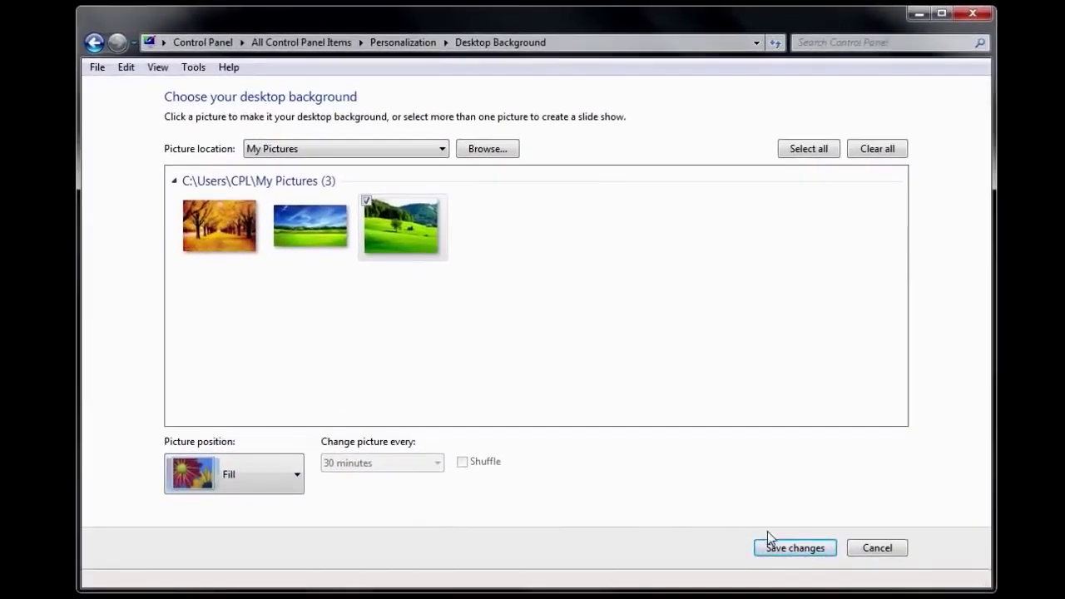
{"action": "left_click", "coordinate": [795, 553]}
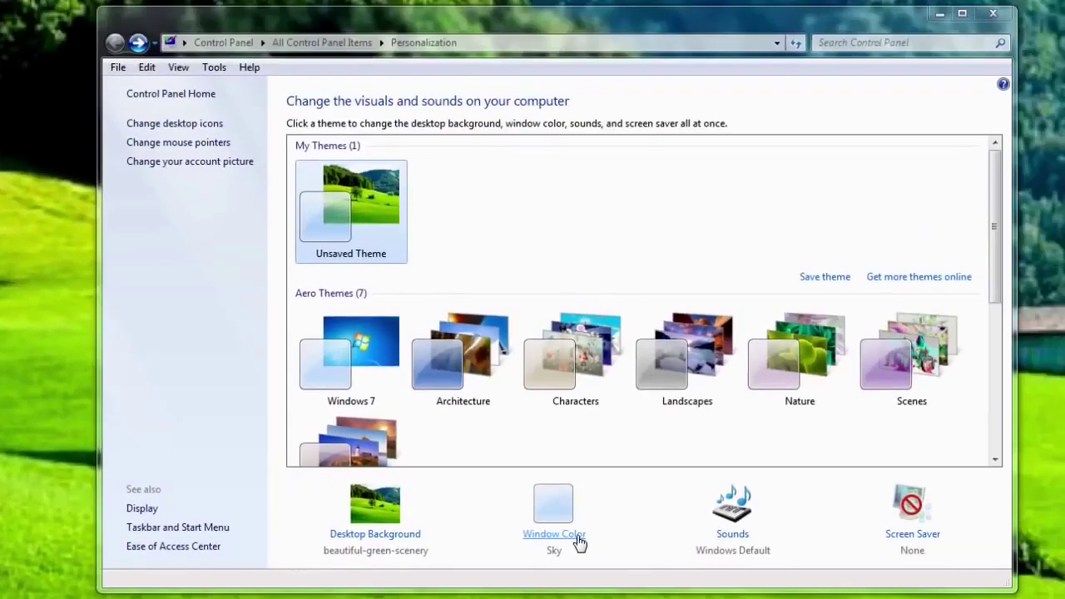
Change the window color to Chocolate in the personalization settings and slightly lower its color intensity
{"action": "left_click", "coordinate": [555, 534]}
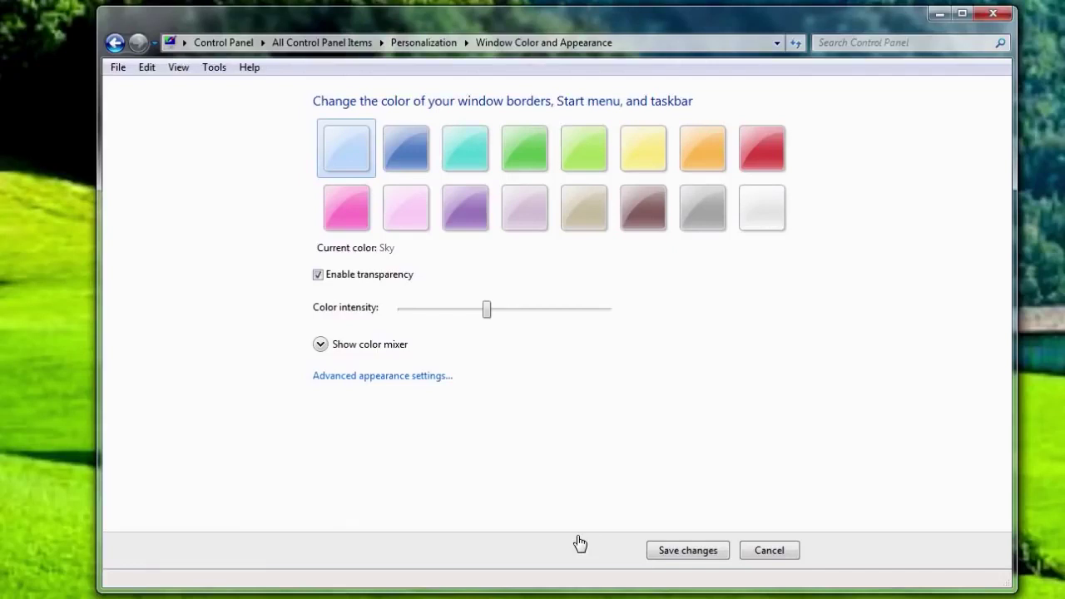
{"action": "left_click", "coordinate": [643, 214]}
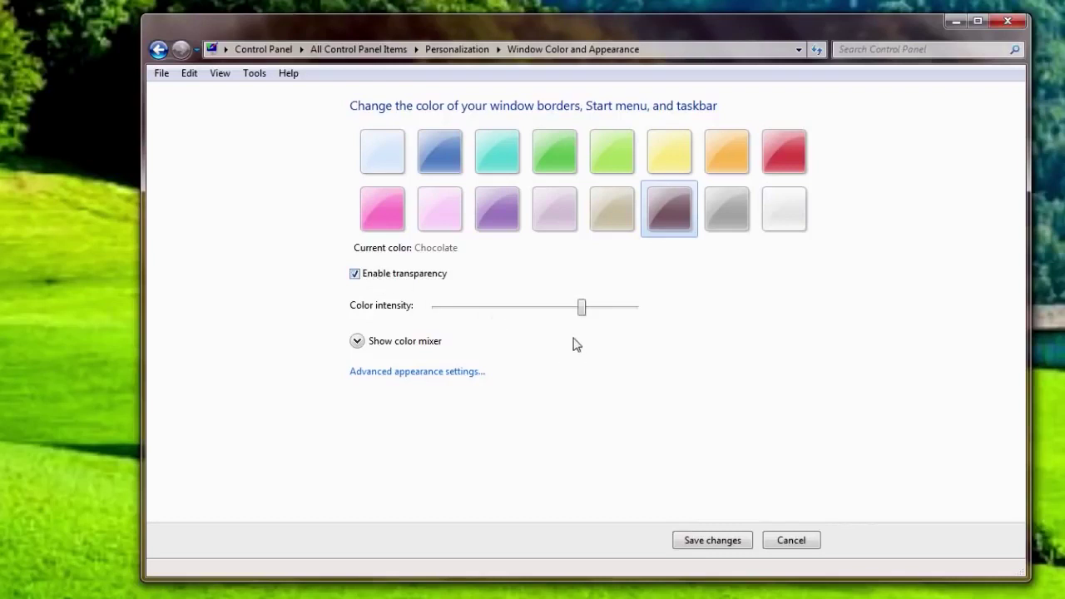
{"action": "left_click_drag", "start_coordinate": [583, 307], "coordinate": [580, 340]}
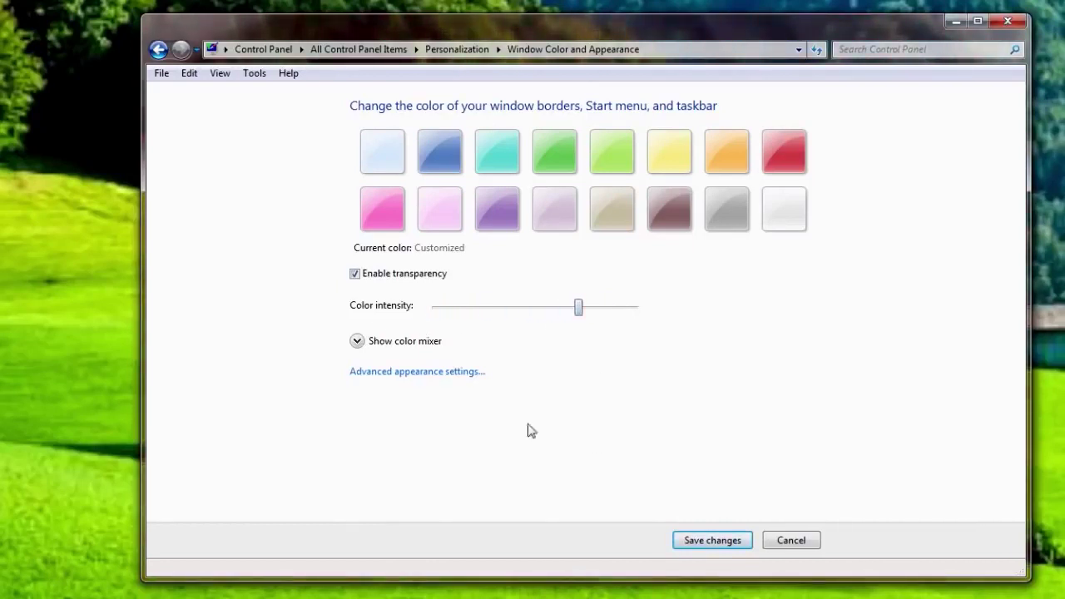
Show the color mixer, adjust the hue, saturation and brightness to a custom light red window color, and save the changes
{"action": "left_click", "coordinate": [357, 343]}
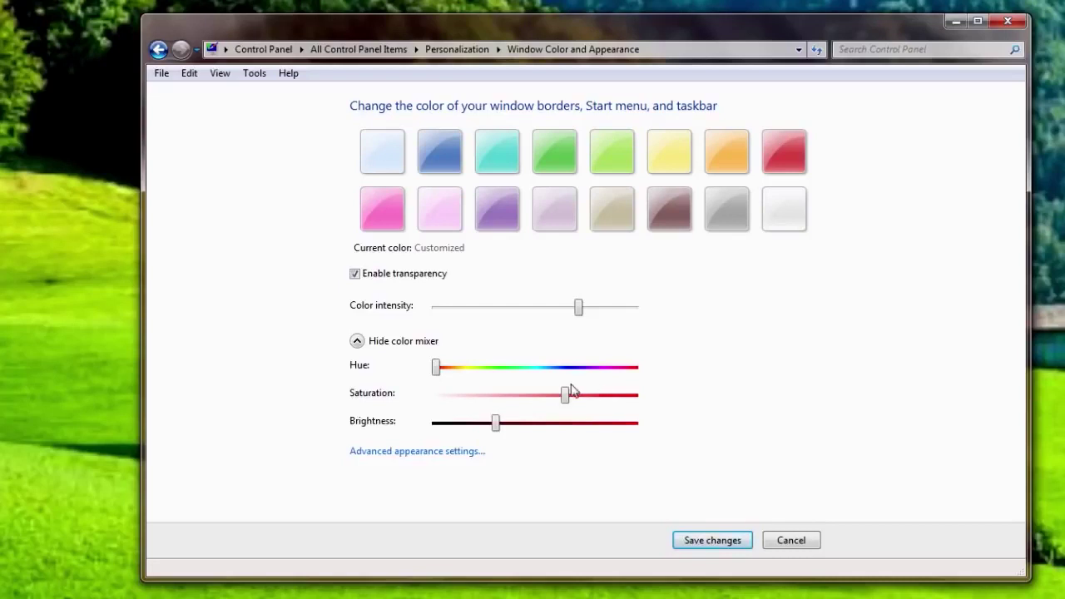
{"action": "left_click_drag", "start_coordinate": [441, 373], "coordinate": [603, 397]}
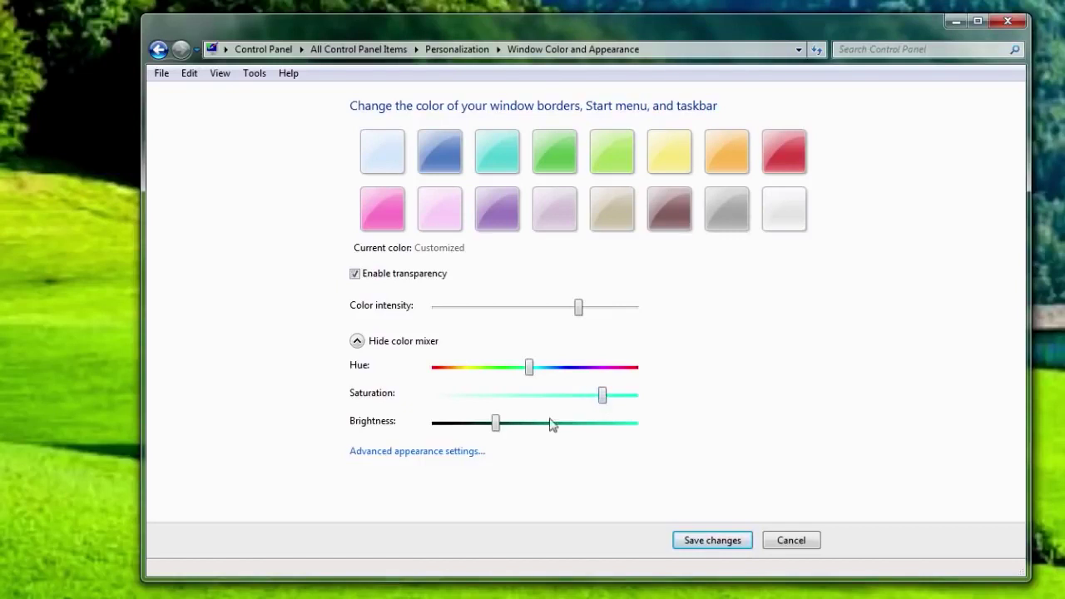
{"action": "left_click_drag", "start_coordinate": [493, 427], "coordinate": [442, 375]}
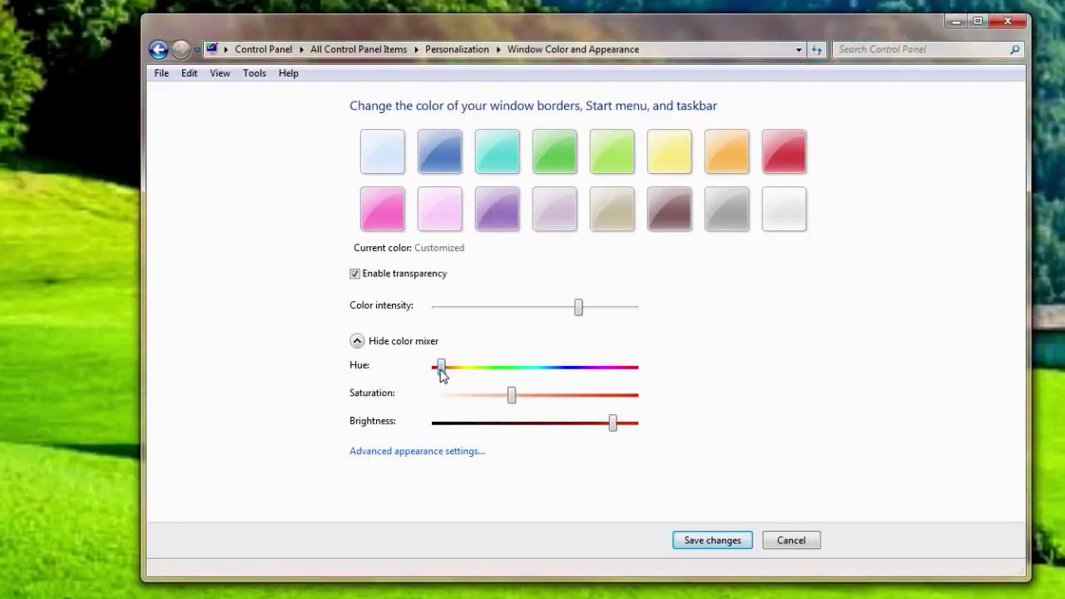
{"action": "left_click", "coordinate": [704, 541]}
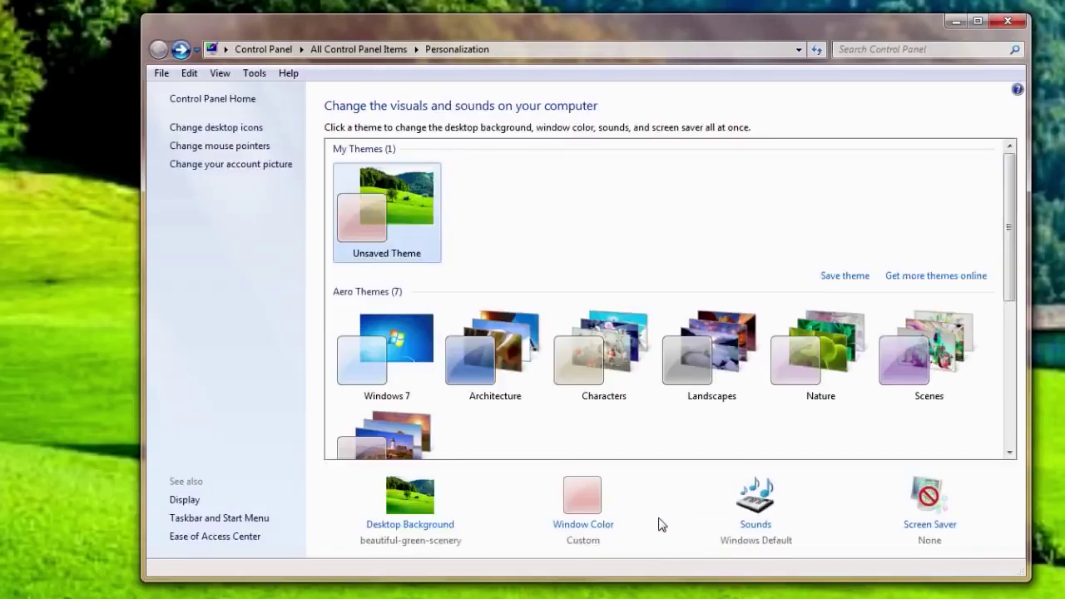
Open the Sounds settings from Personalization and choose the Afternoon sound scheme
{"action": "left_click", "coordinate": [764, 527]}
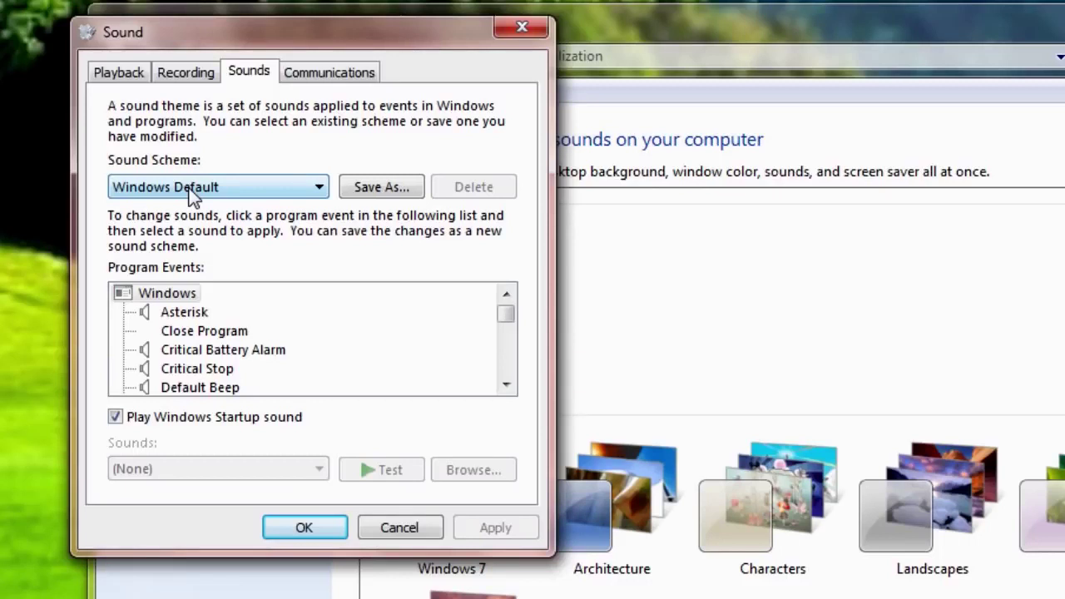
{"action": "left_click", "coordinate": [190, 188]}
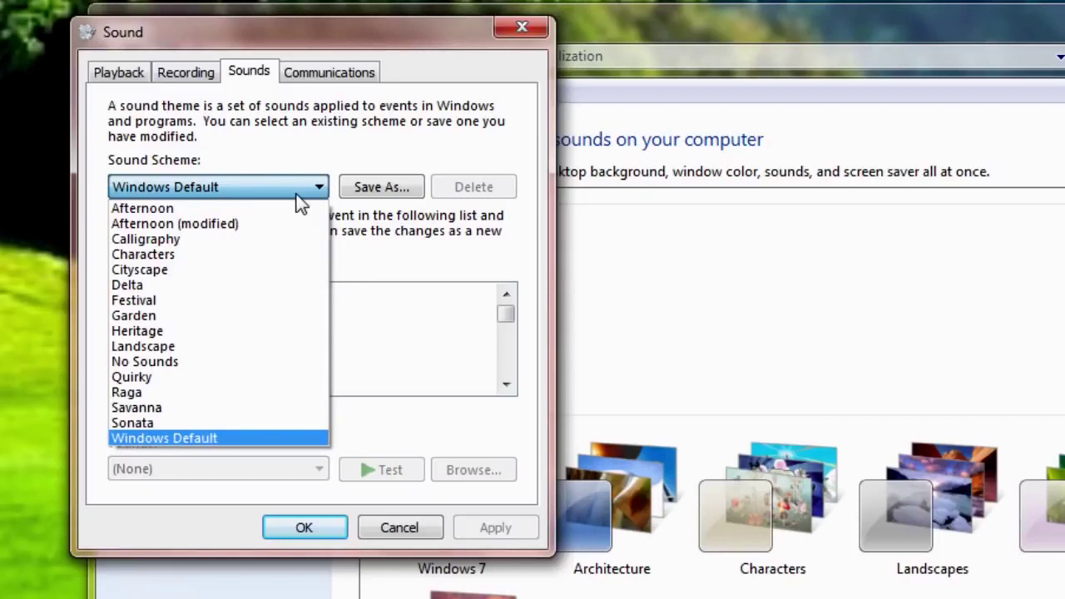
{"action": "left_click", "coordinate": [167, 208]}
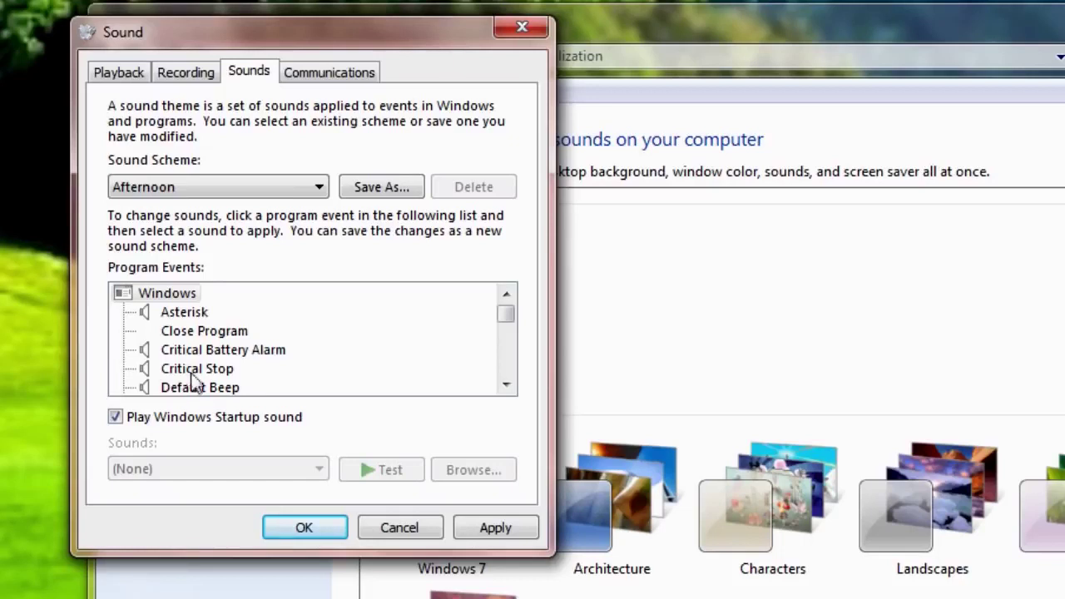
Assign the ding sound to the Close Program event, apply the modified scheme, and close the Sound settings
{"action": "left_click", "coordinate": [187, 331]}
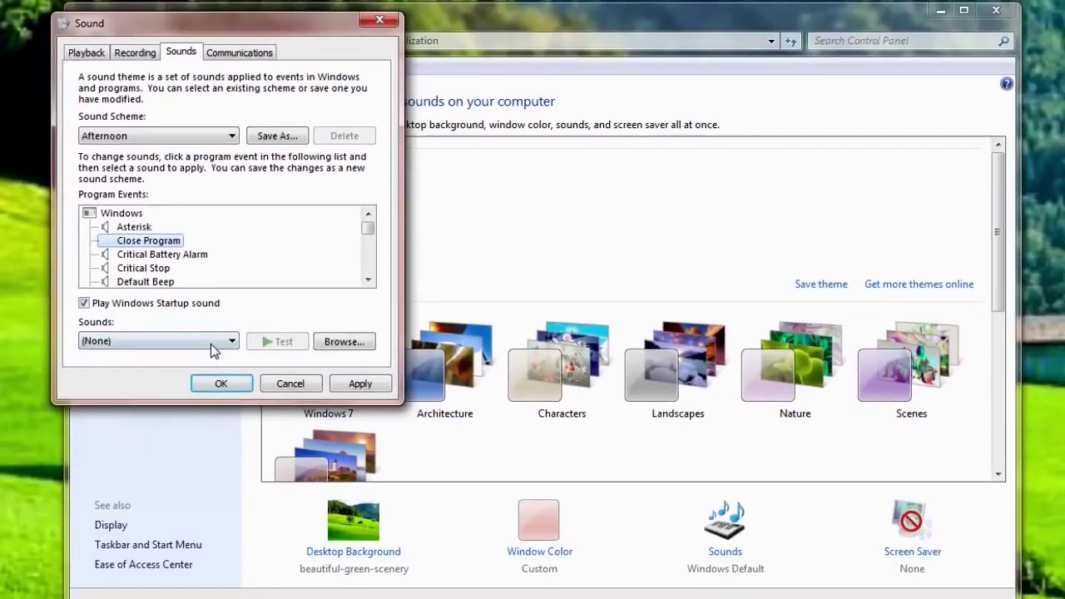
{"action": "left_click", "coordinate": [291, 471]}
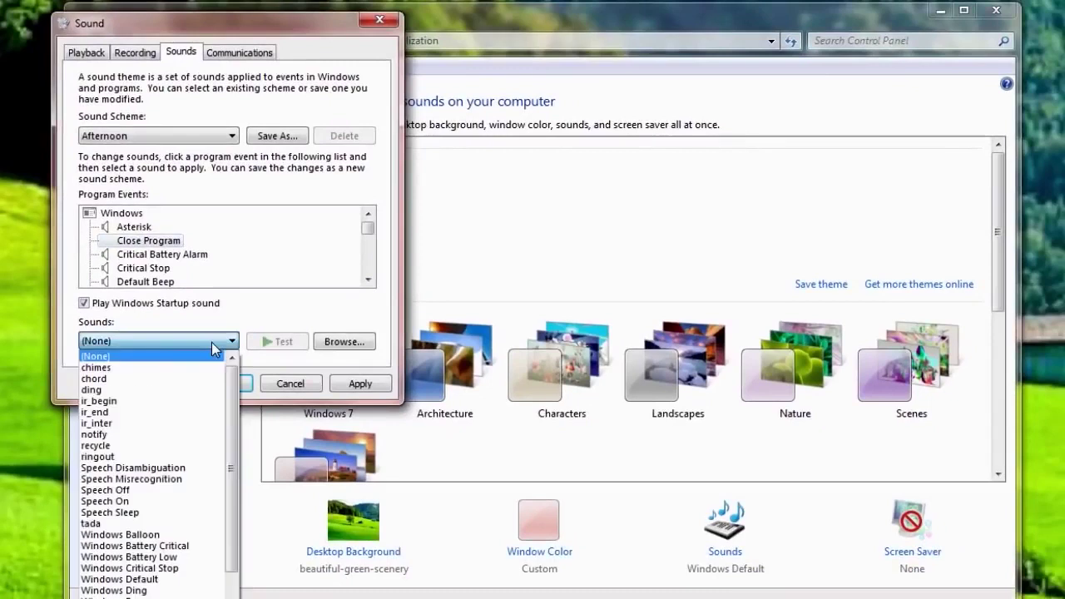
{"action": "left_click", "coordinate": [148, 393]}
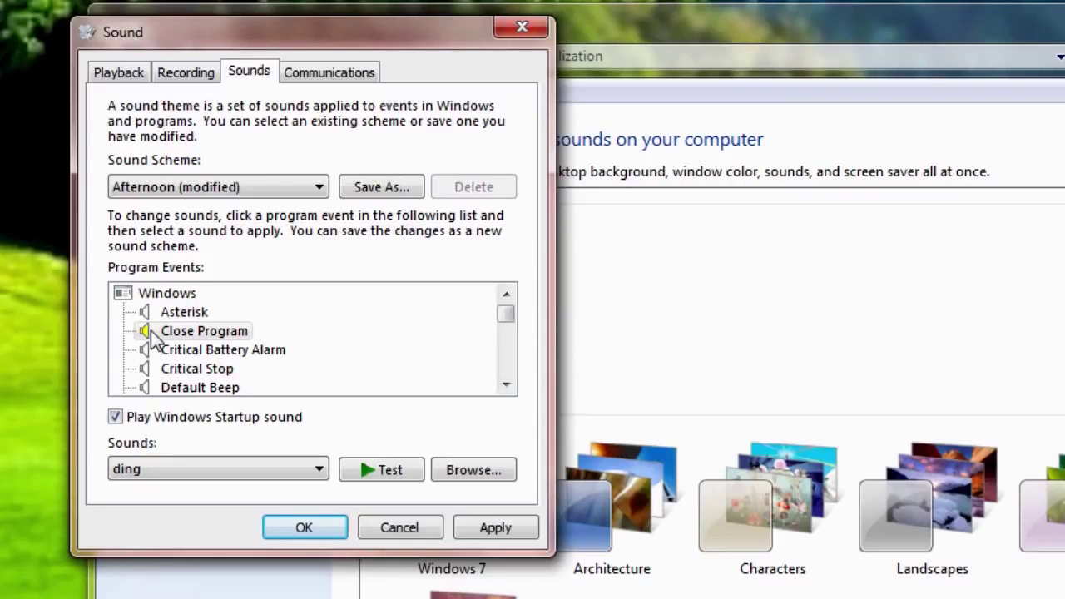
{"action": "left_click", "coordinate": [515, 527]}
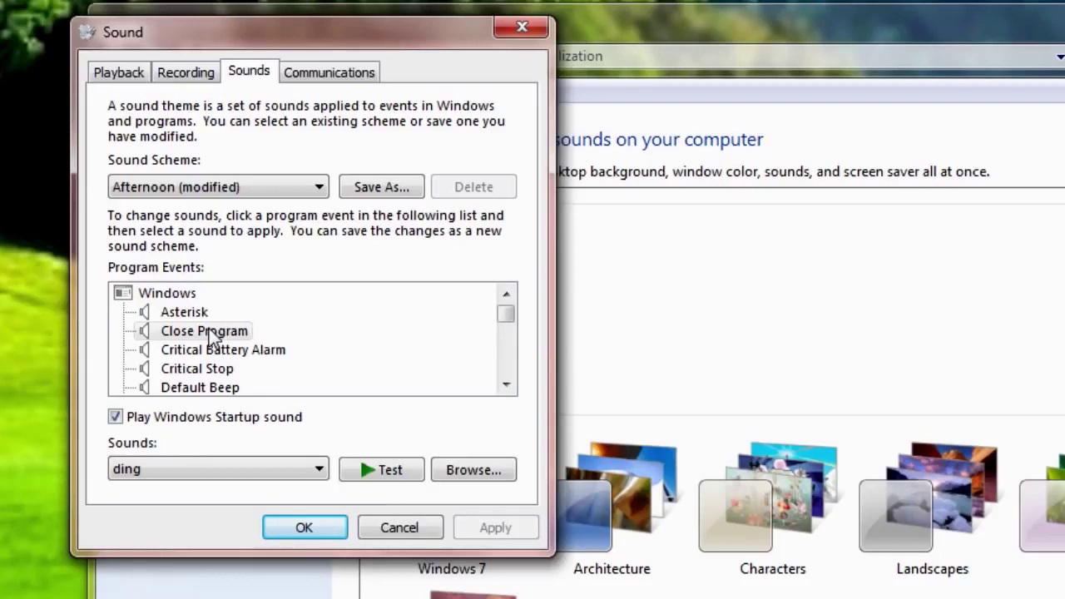
{"action": "left_click", "coordinate": [330, 526]}
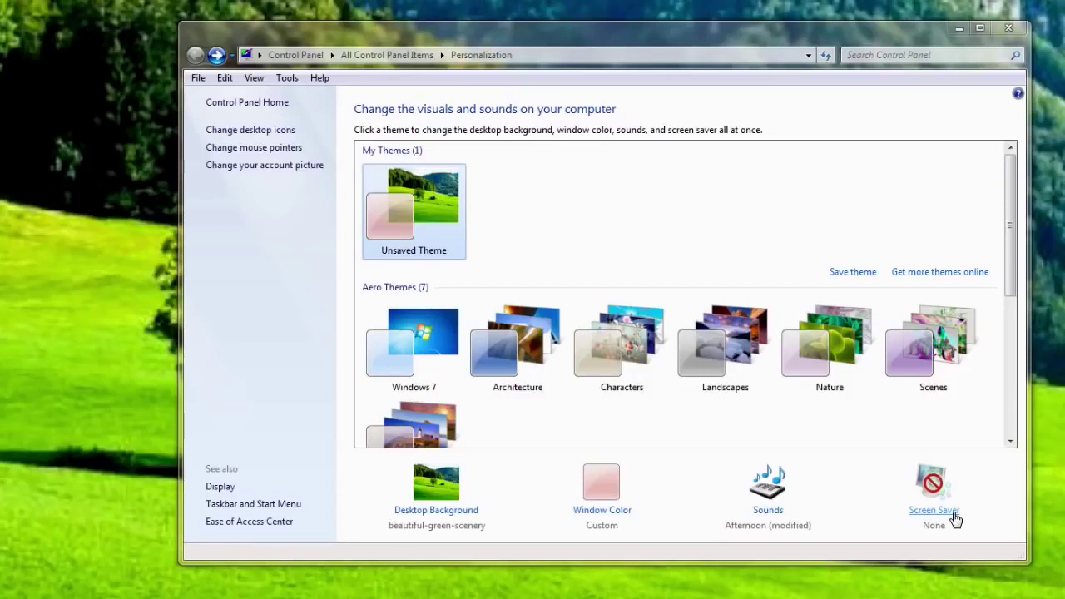
Open the Screen Saver settings from Personalization, choose the 3D Text screen saver, and preview it full screen
{"action": "left_click", "coordinate": [934, 510]}
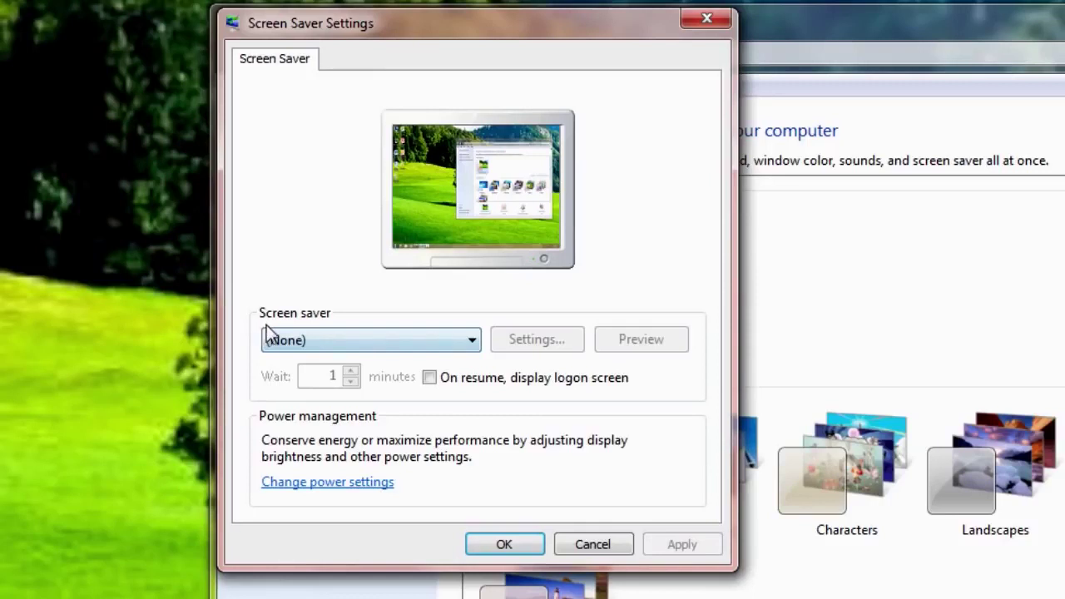
{"action": "left_click", "coordinate": [472, 340]}
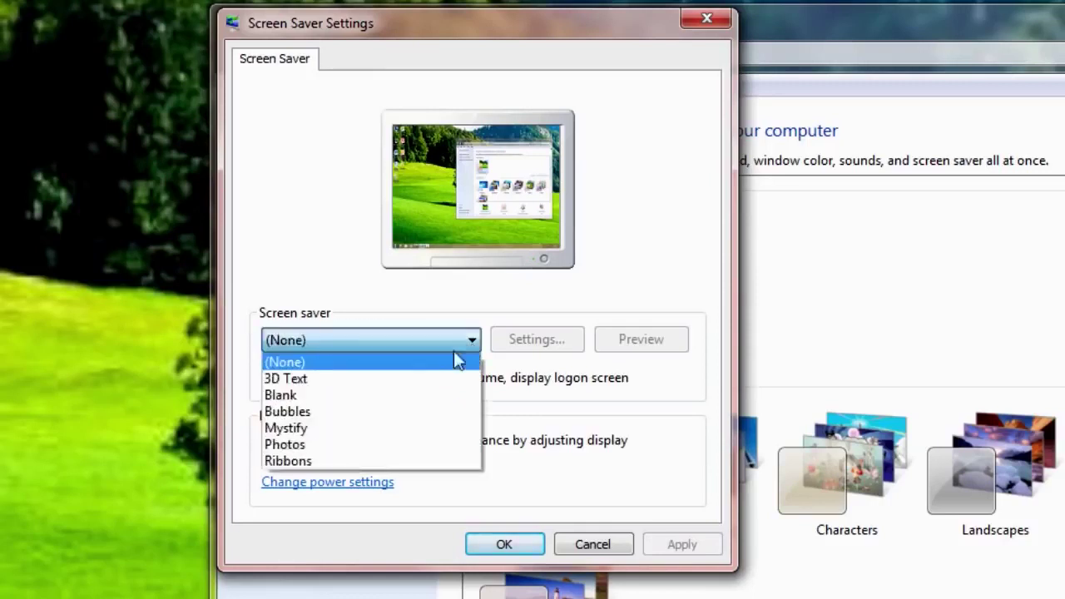
{"action": "left_click", "coordinate": [412, 381]}
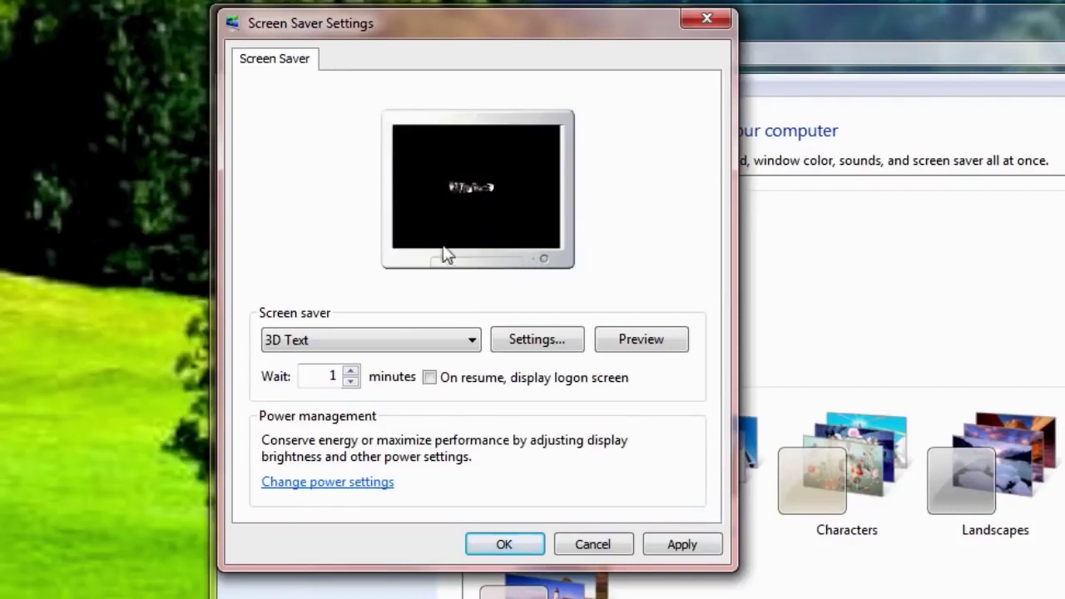
{"action": "left_click", "coordinate": [631, 348]}
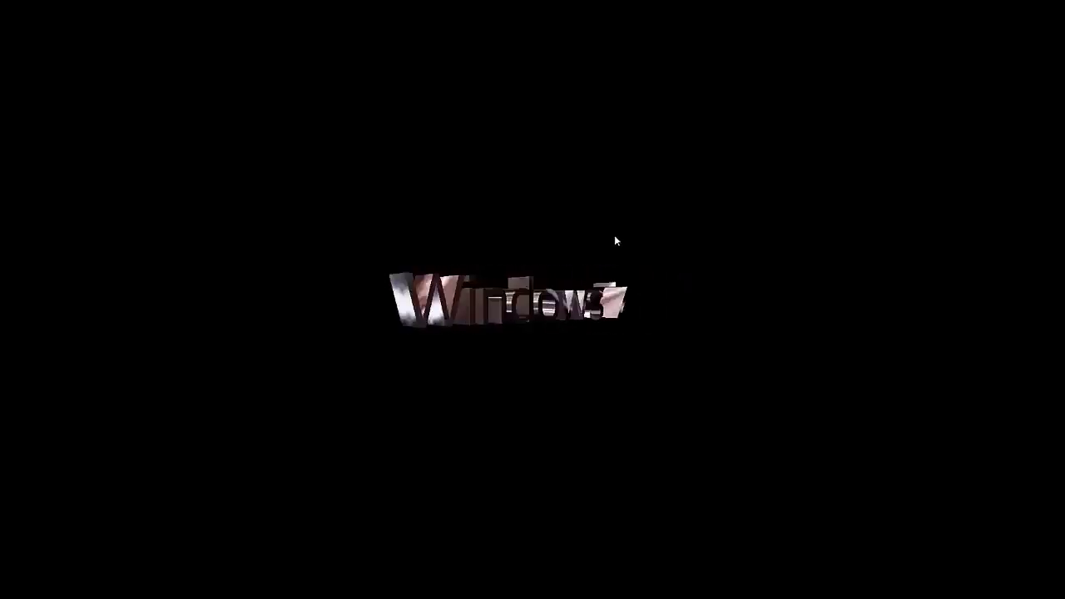
{"action": "mouse_move", "coordinate": [620, 272]}
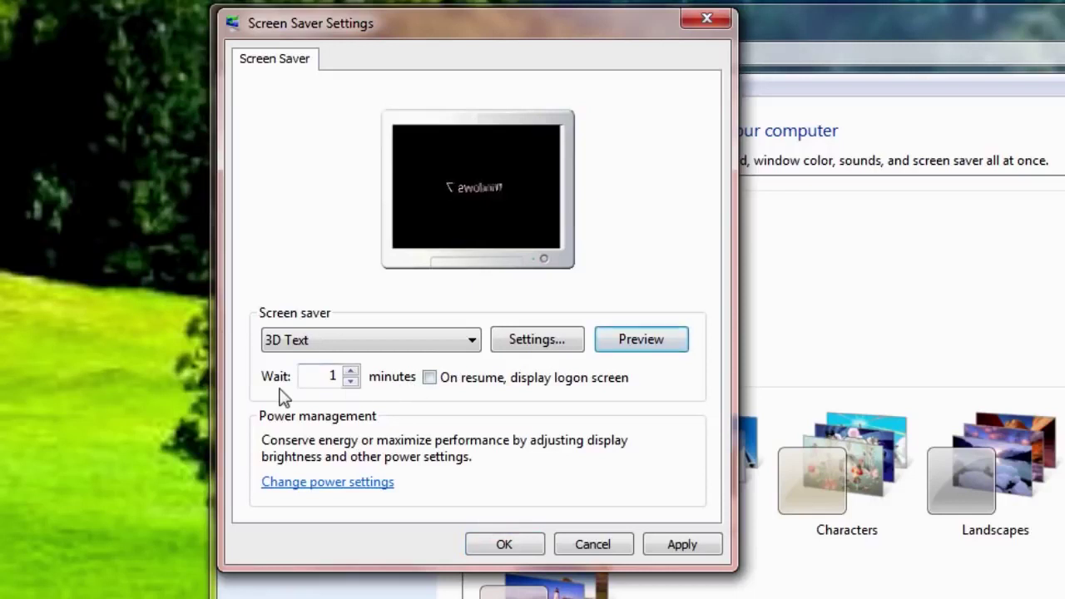
Set the screen saver wait time to 5 minutes, apply the change, and close the settings
{"action": "left_click", "coordinate": [352, 371]}
{"action": "left_click", "coordinate": [352, 371]}
{"action": "left_click", "coordinate": [352, 371]}
{"action": "left_click", "coordinate": [352, 371]}
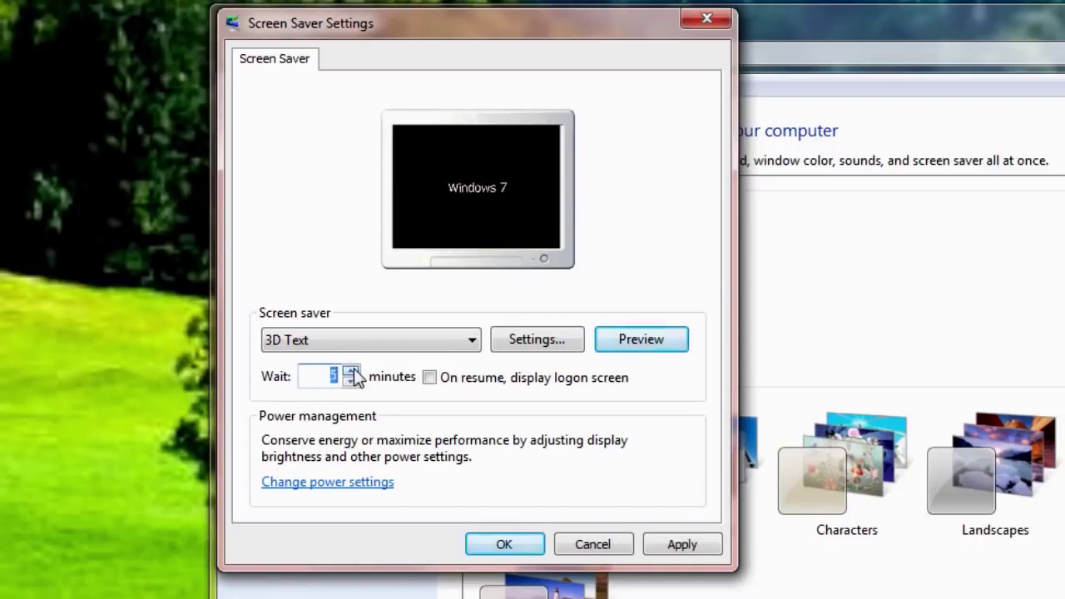
{"action": "left_click", "coordinate": [687, 546]}
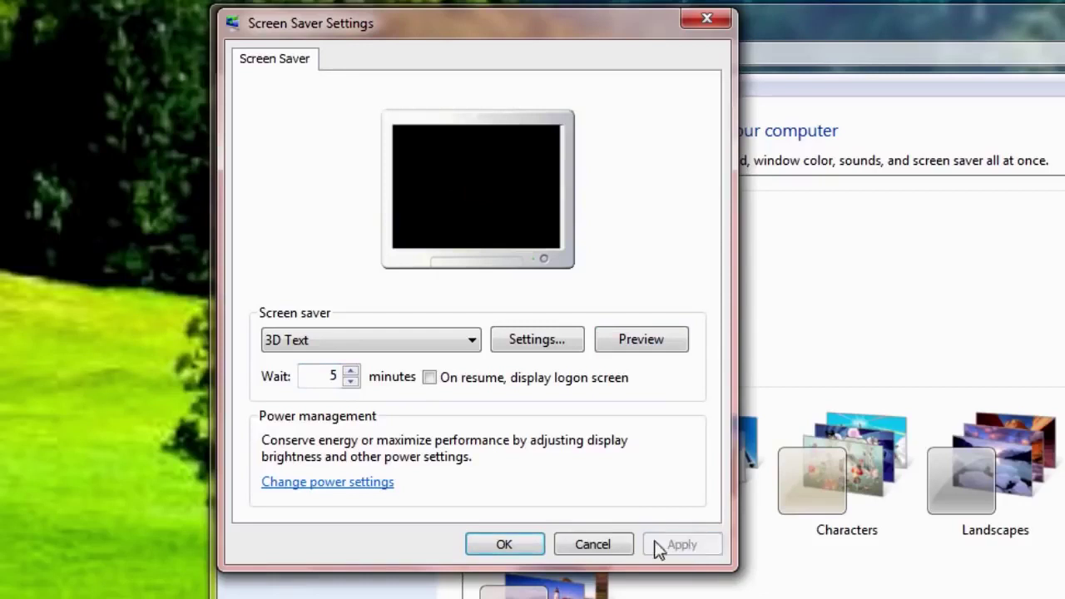
{"action": "left_click", "coordinate": [521, 543]}
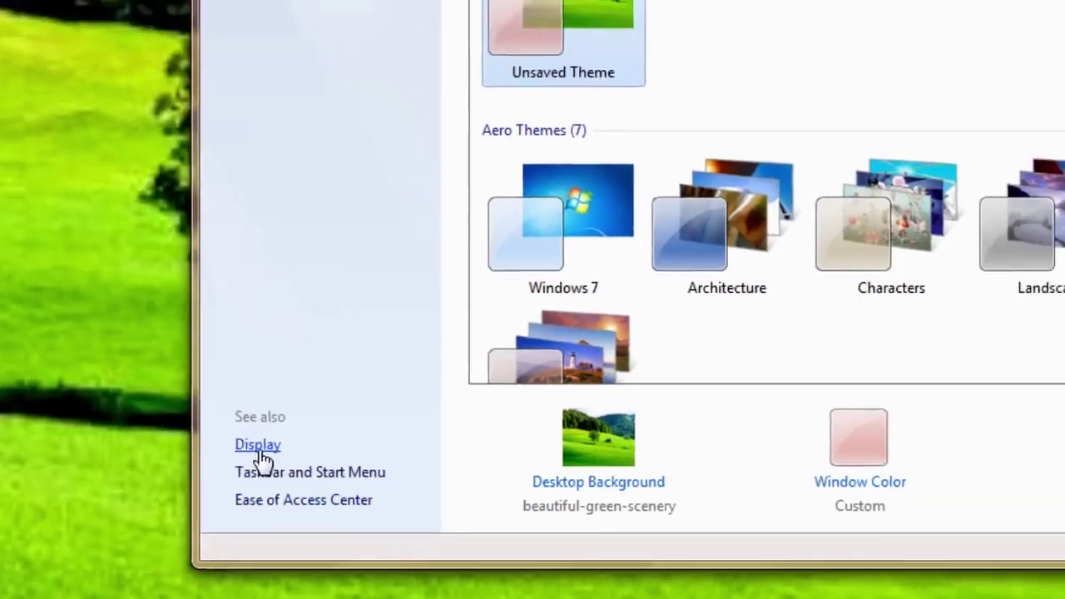
Open the display settings and try resolutions 1600 × 900, 1280 × 720 and 800 × 600 before returning to 1920 × 1080
{"action": "left_click", "coordinate": [288, 428]}
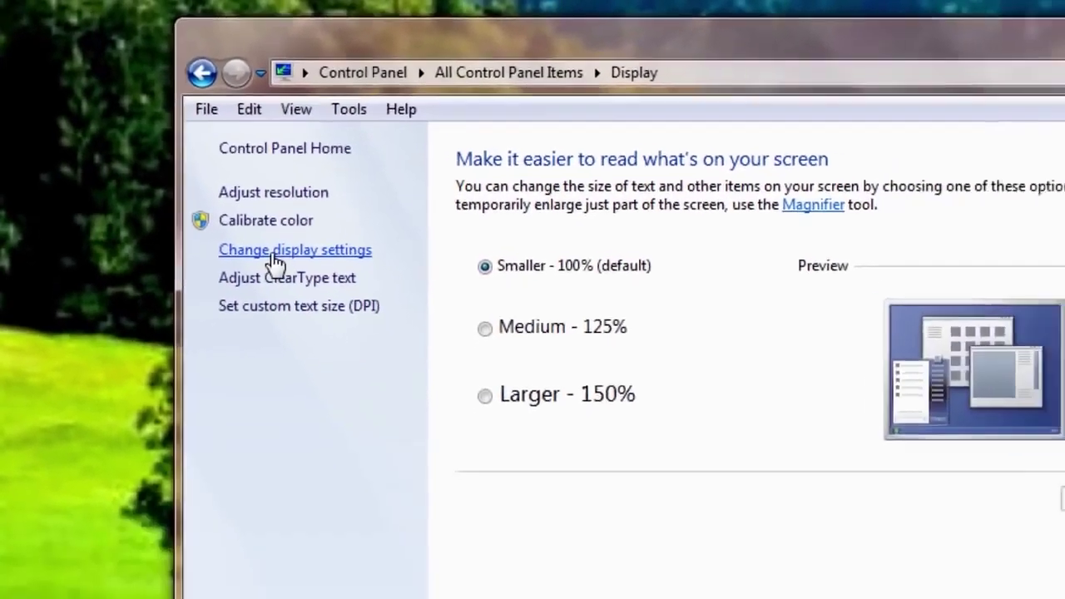
{"action": "left_click", "coordinate": [329, 302]}
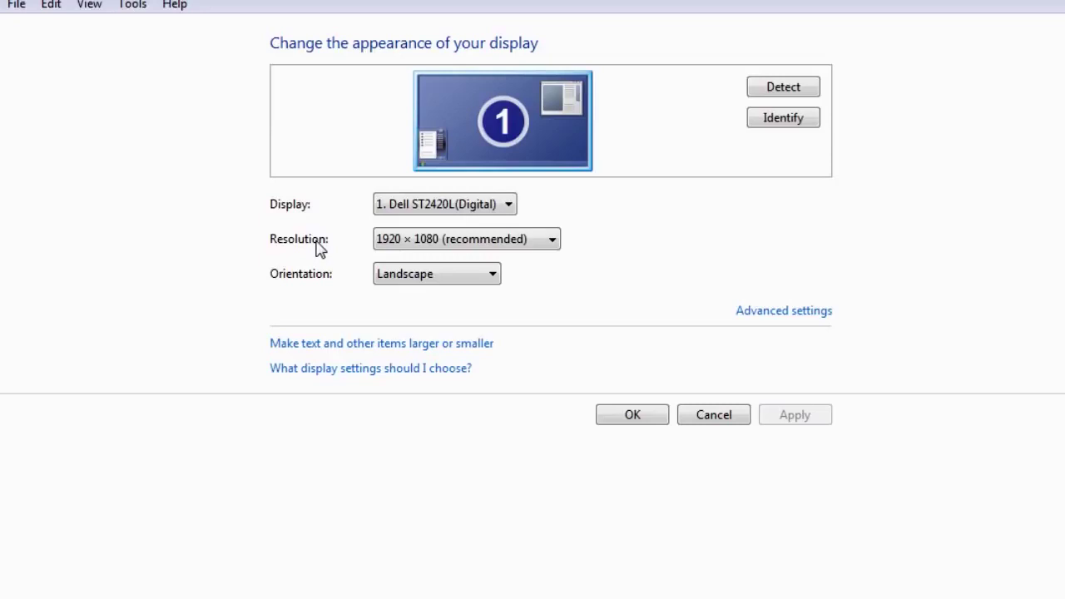
{"action": "left_click", "coordinate": [553, 241]}
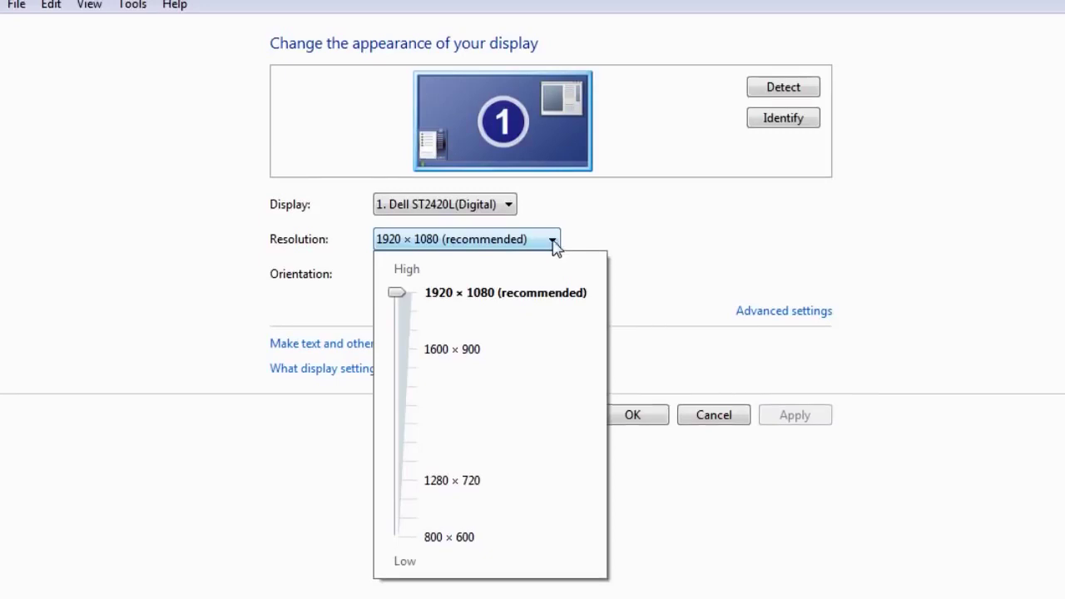
{"action": "left_click", "coordinate": [402, 358]}
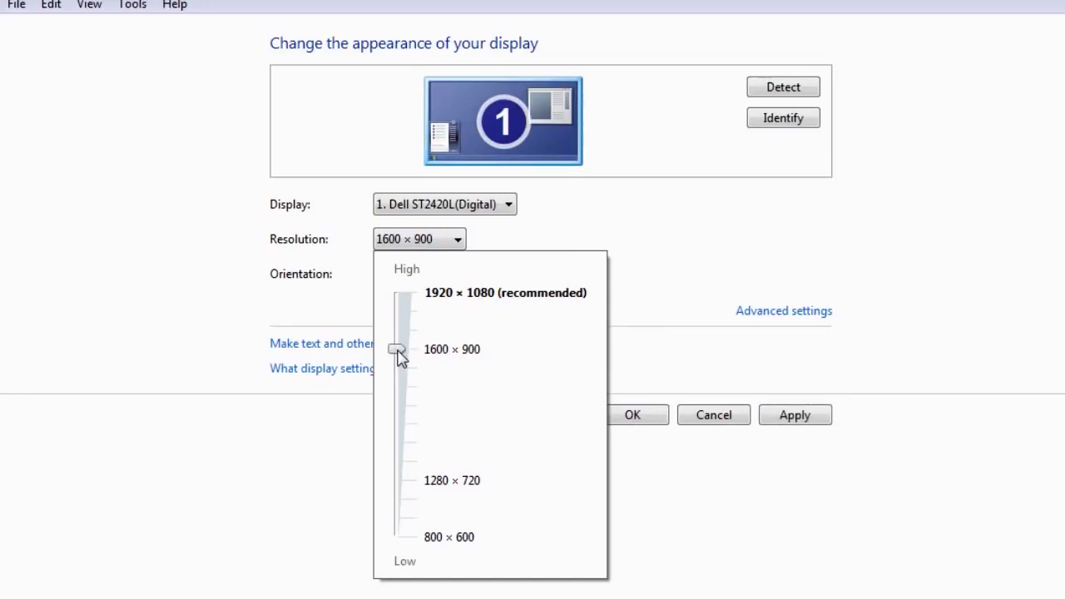
{"action": "left_click", "coordinate": [397, 487]}
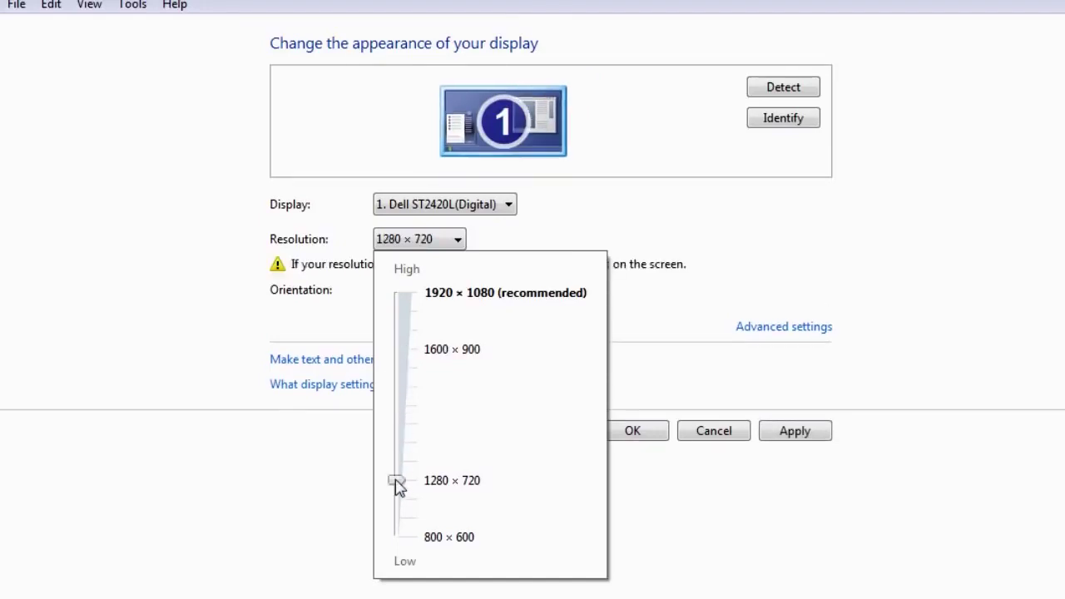
{"action": "left_click", "coordinate": [399, 541]}
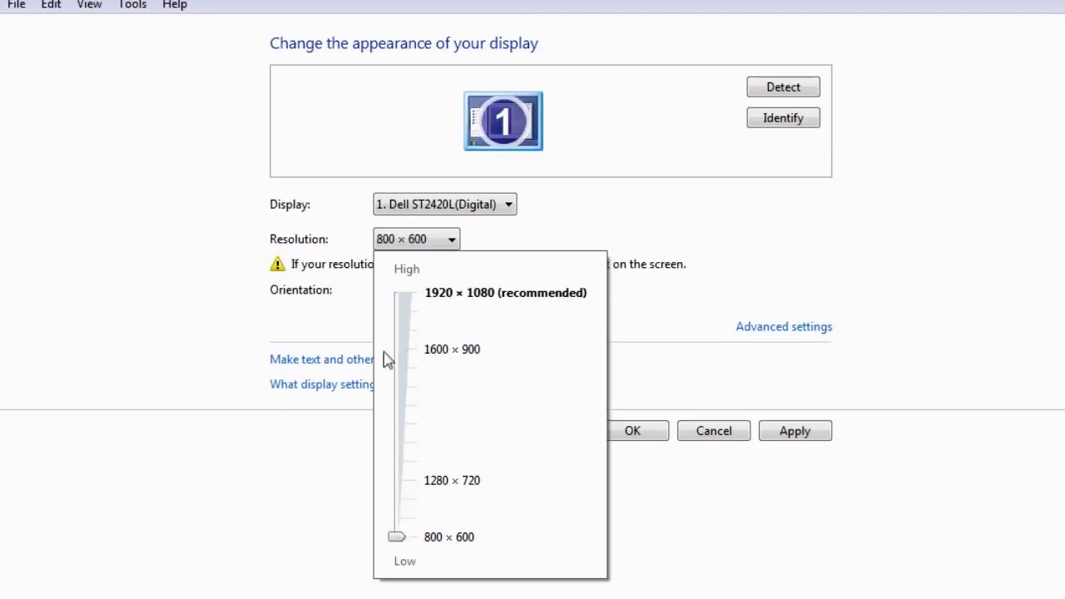
{"action": "left_click", "coordinate": [398, 297]}
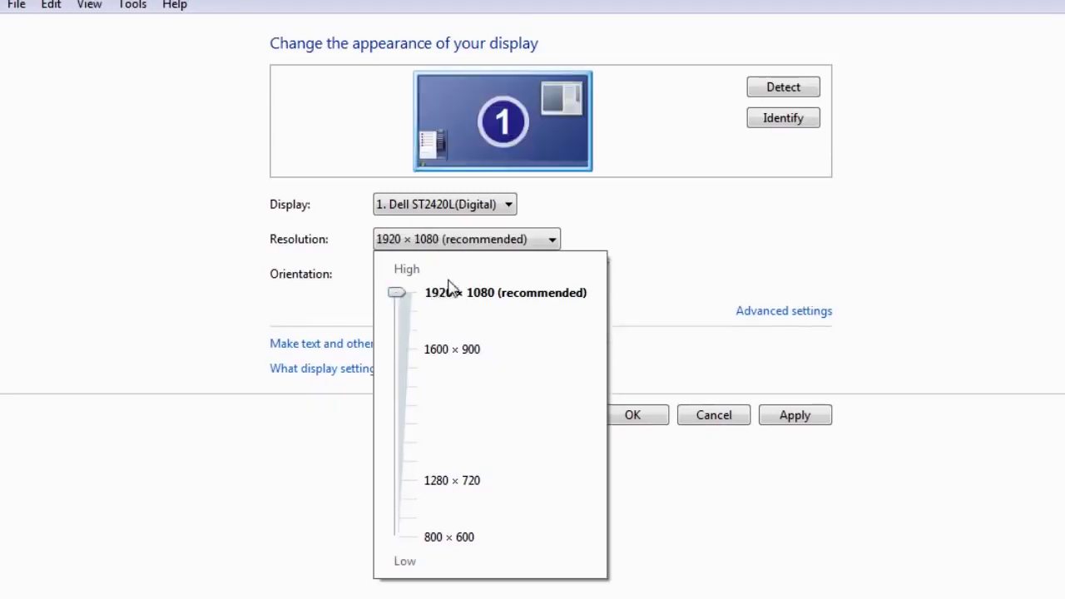
{"action": "left_click", "coordinate": [554, 241]}
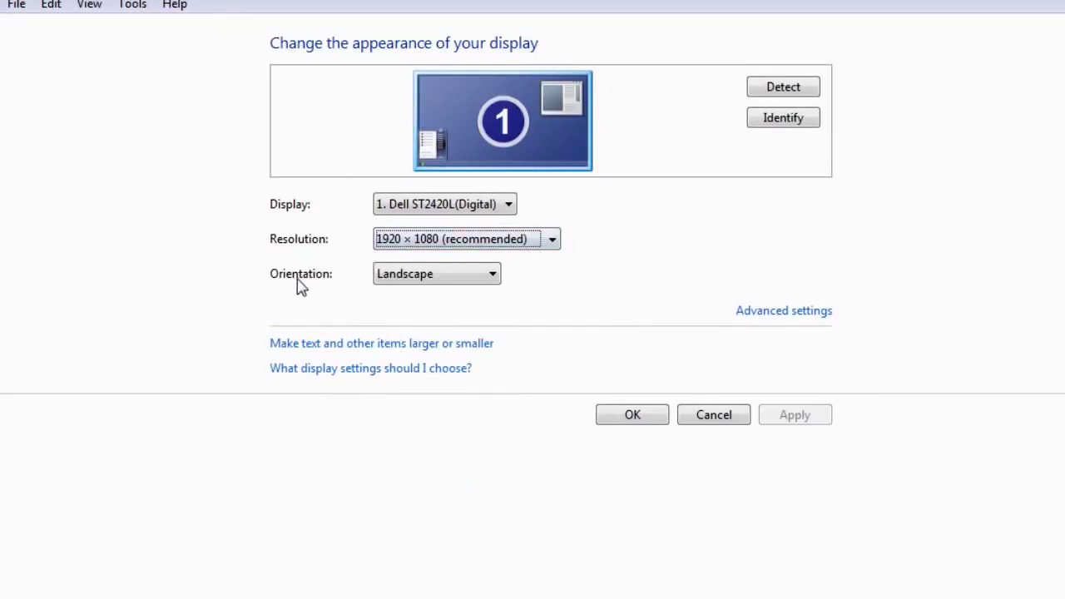
Try the Portrait, Landscape (flipped) and Portrait (flipped) display orientations, and set the orientation back to Landscape
{"action": "left_click", "coordinate": [495, 278]}
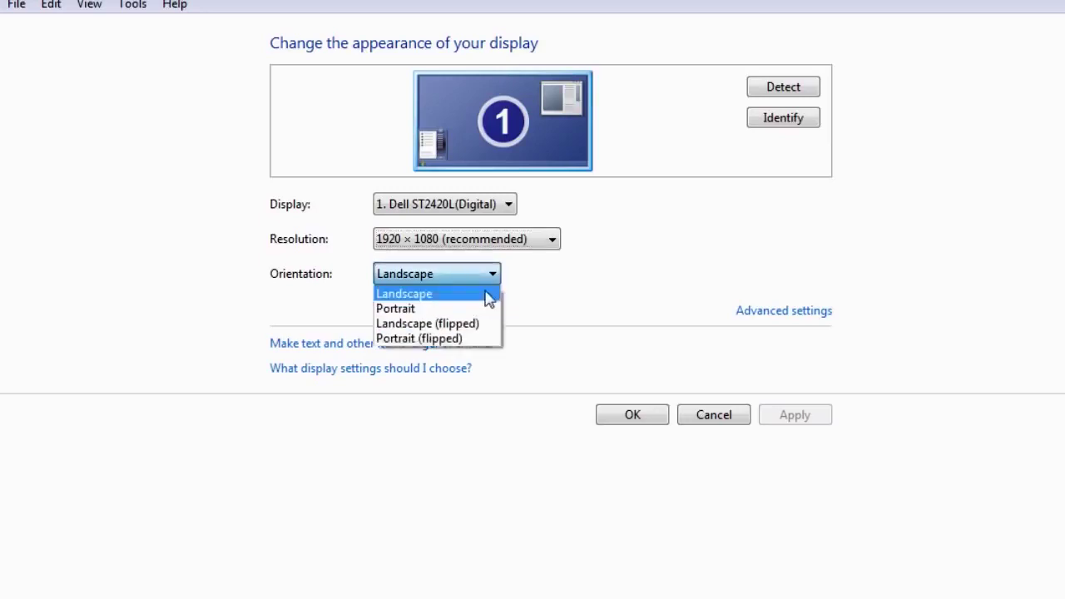
{"action": "left_click", "coordinate": [483, 316]}
{"action": "left_click", "coordinate": [492, 281]}
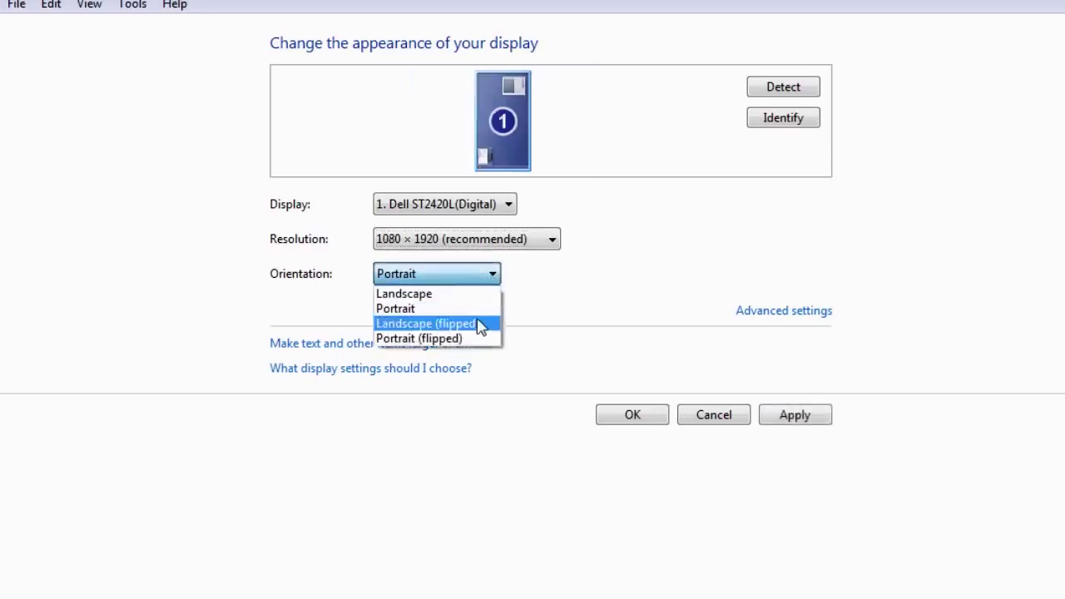
{"action": "left_click", "coordinate": [481, 324]}
{"action": "left_click", "coordinate": [491, 279]}
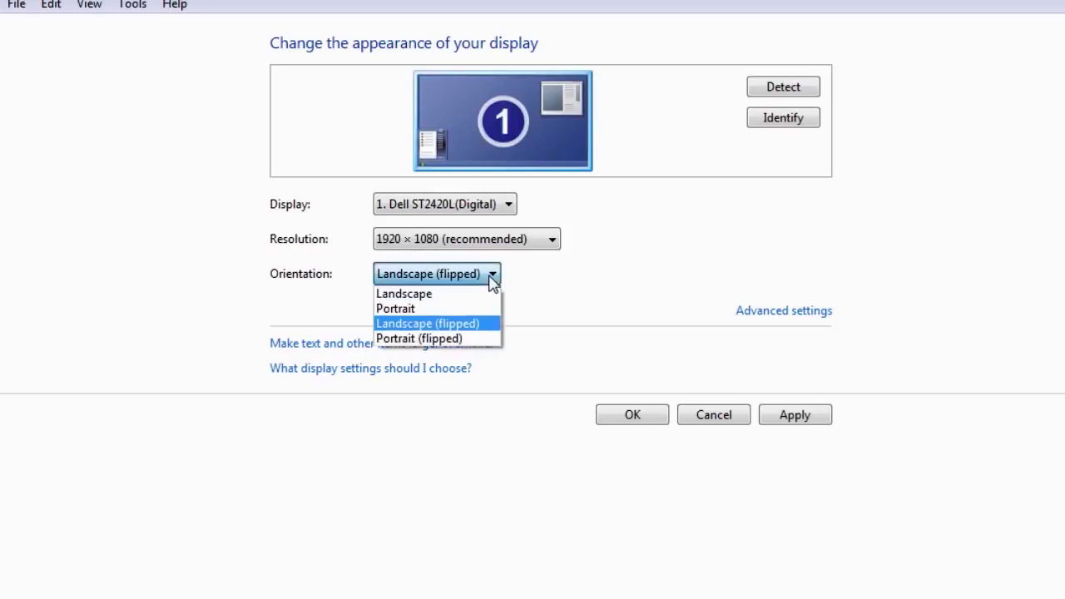
{"action": "left_click", "coordinate": [471, 339]}
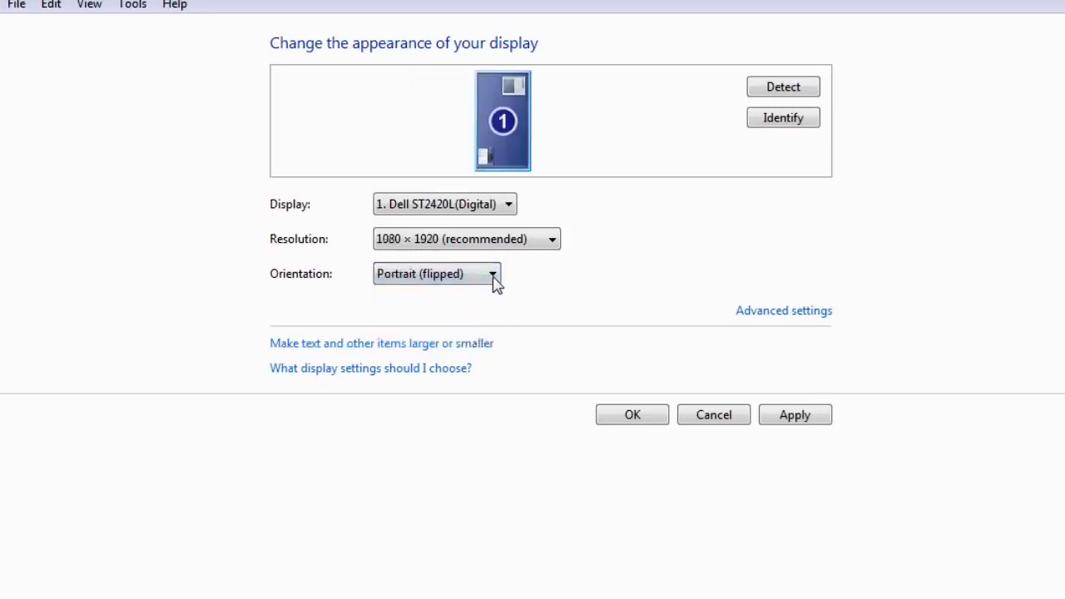
{"action": "left_click", "coordinate": [493, 280]}
{"action": "left_click", "coordinate": [485, 298]}
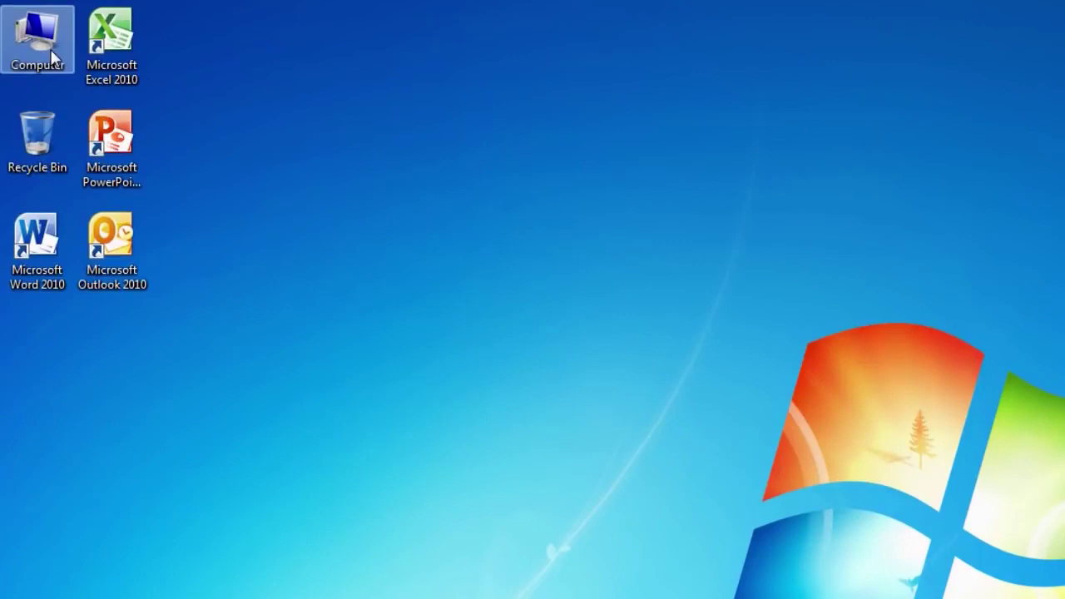
Open the Computer folder, bring up its Windows help page, and read the Change folder options topic
{"action": "double_click", "coordinate": [50, 49]}
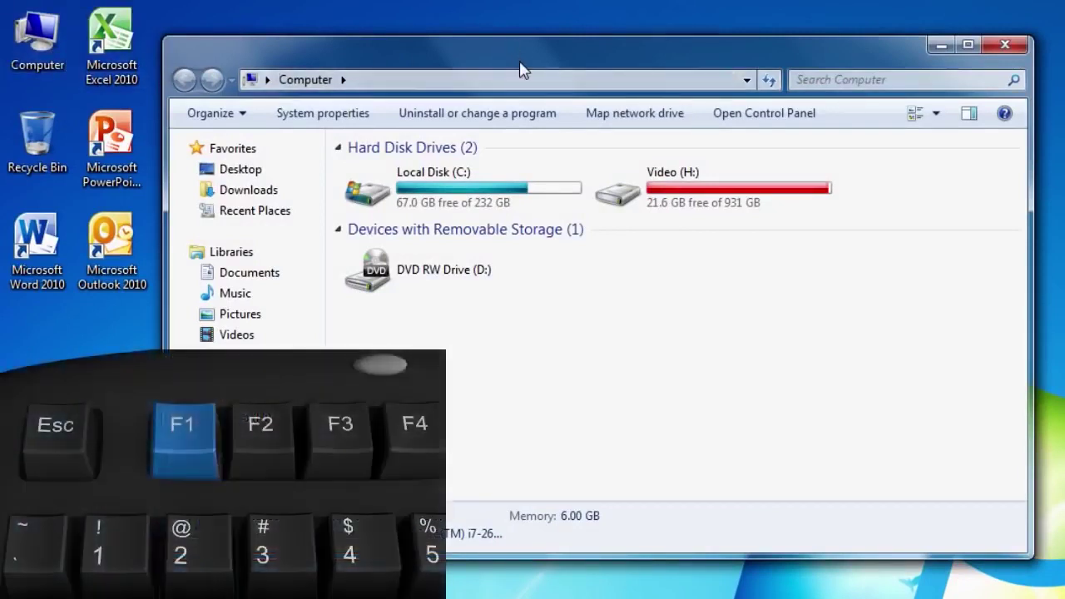
{"action": "key", "text": "F1"}
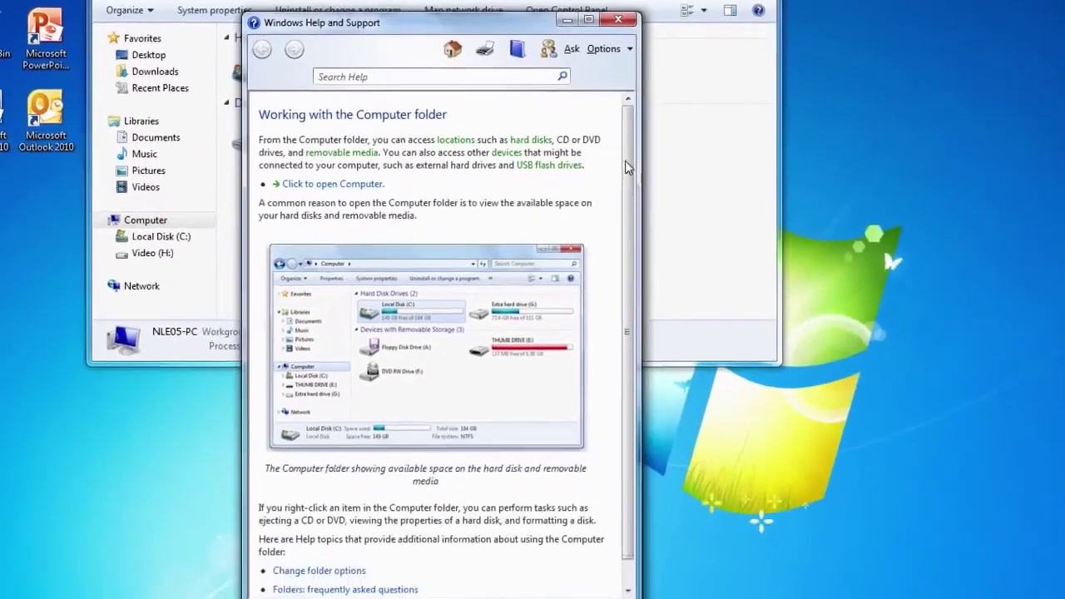
{"action": "scroll", "coordinate": [819, 230], "scroll_direction": "down", "scroll_amount": 1}
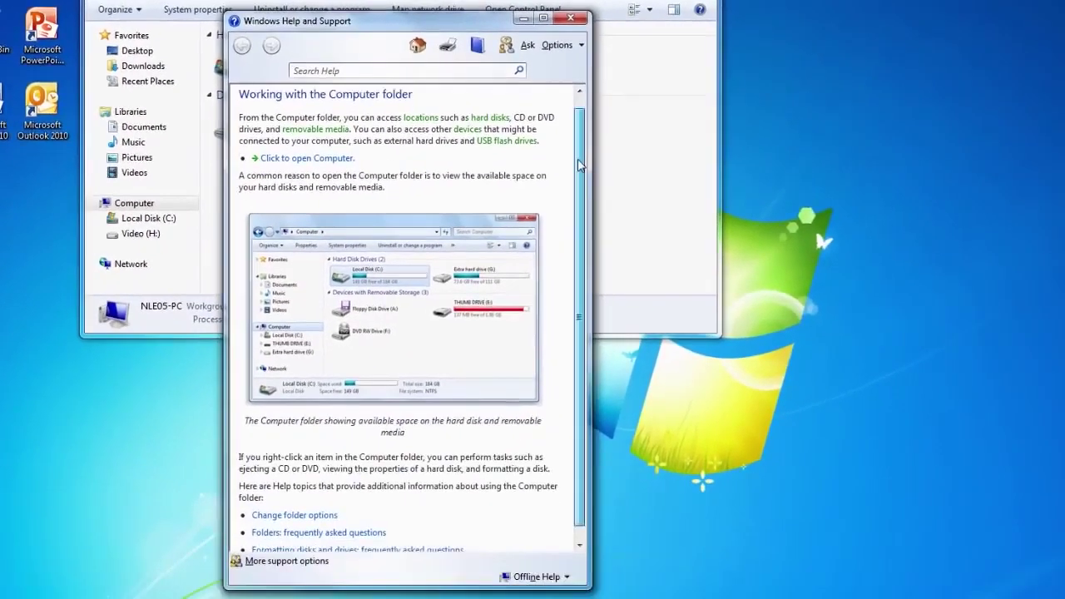
{"action": "scroll", "coordinate": [582, 179], "scroll_direction": "down", "scroll_amount": 1}
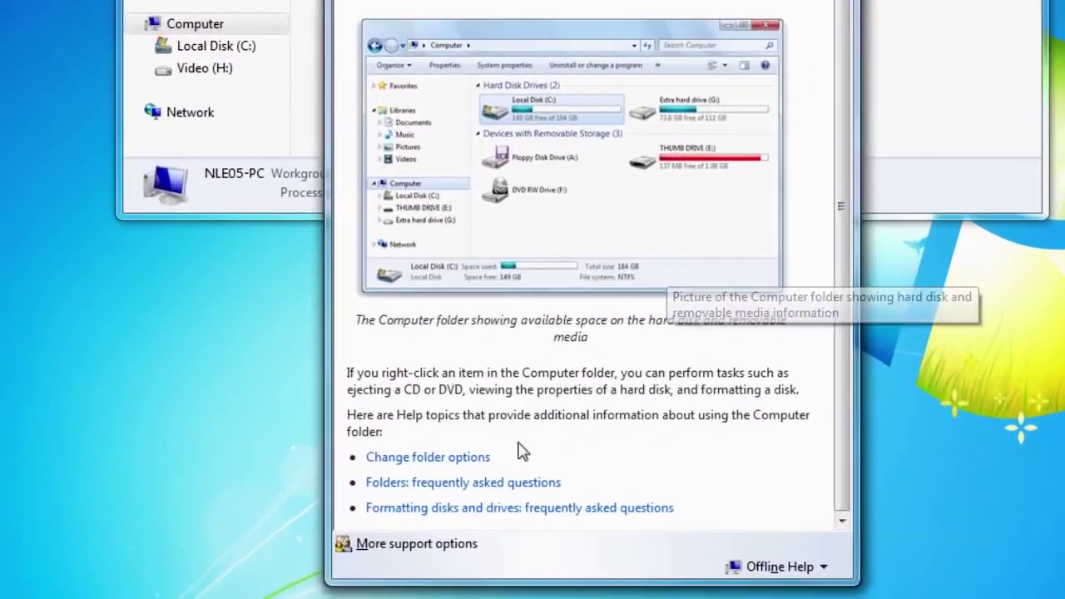
{"action": "left_click", "coordinate": [479, 460]}
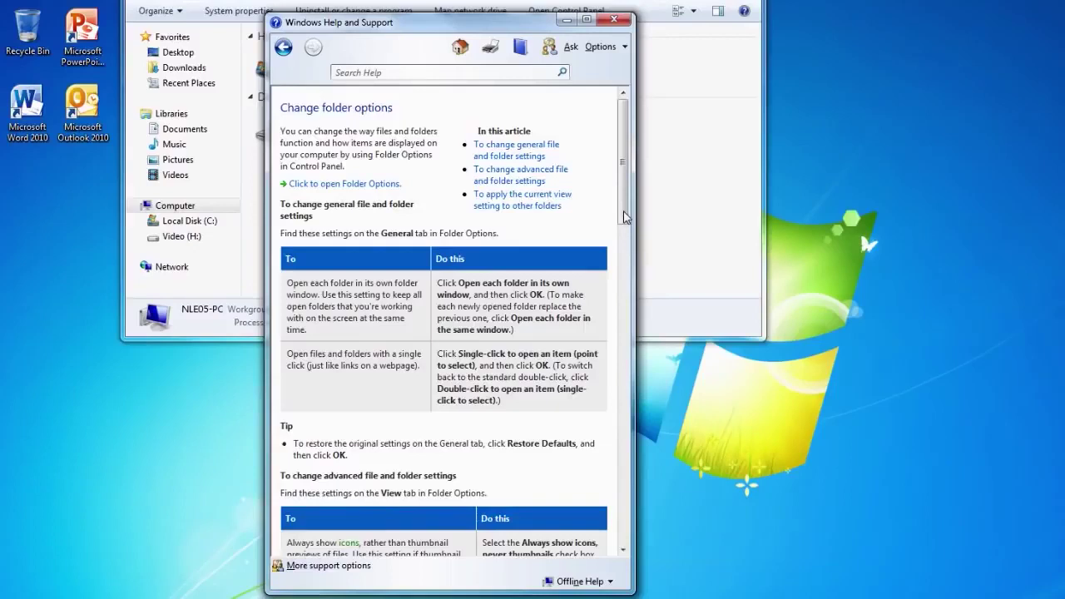
{"action": "scroll", "coordinate": [626, 217], "scroll_direction": "down", "scroll_amount": 6}
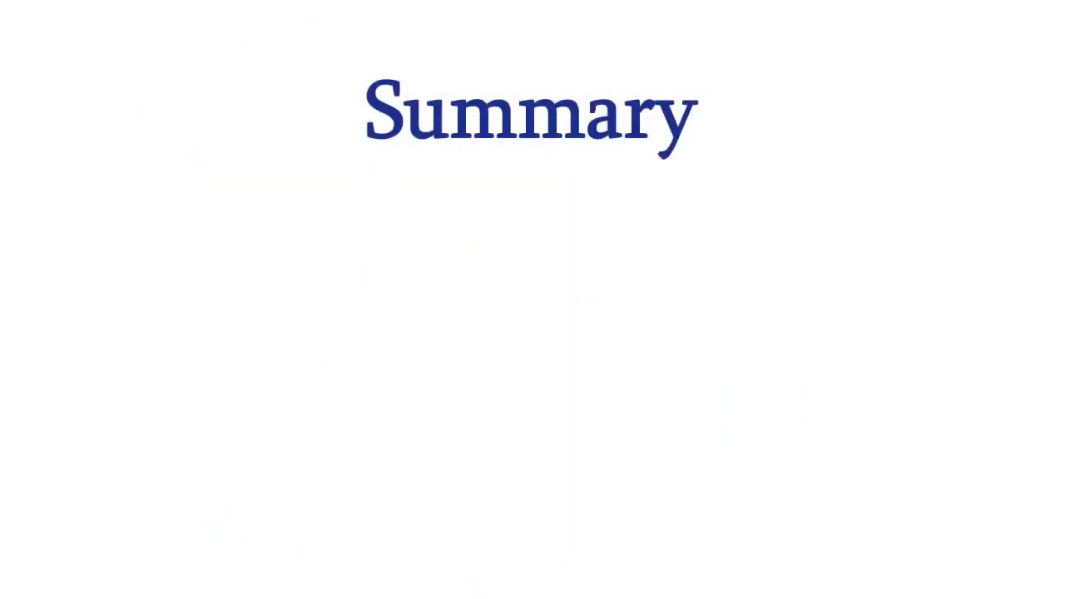